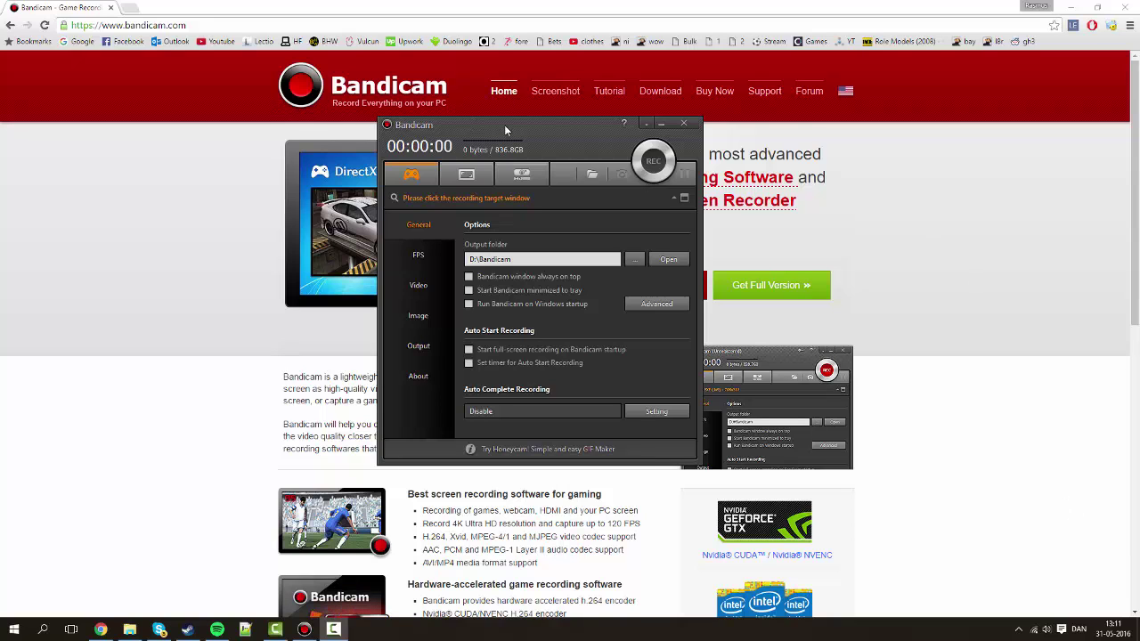
Step: Open the format settings for video recording in Bandicam
drag(504, 125, 530, 158)
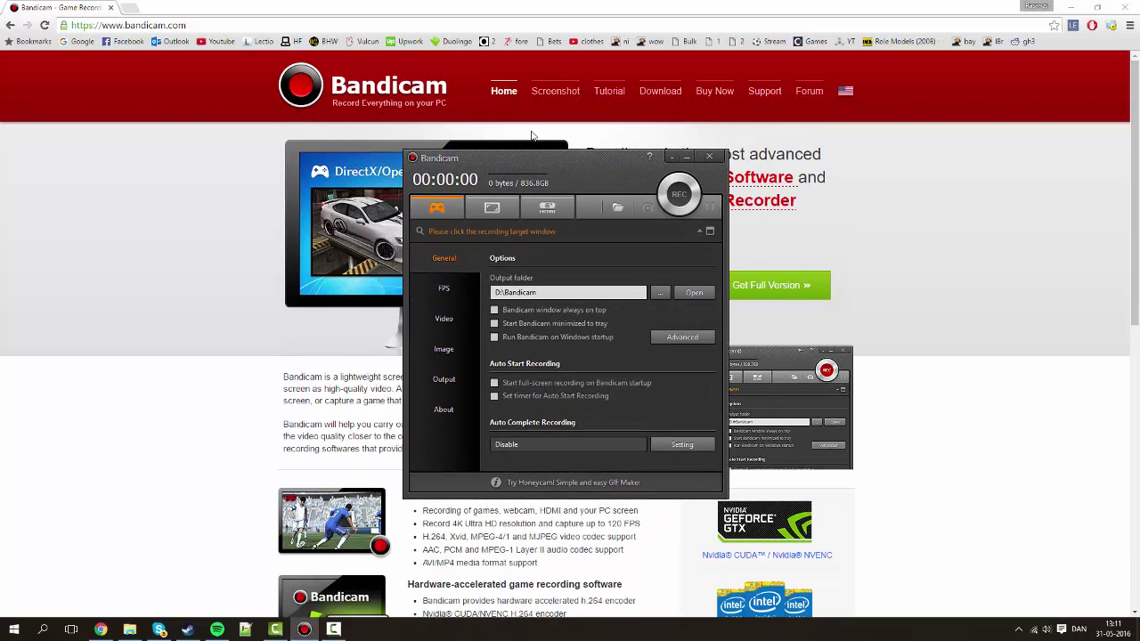
click(443, 318)
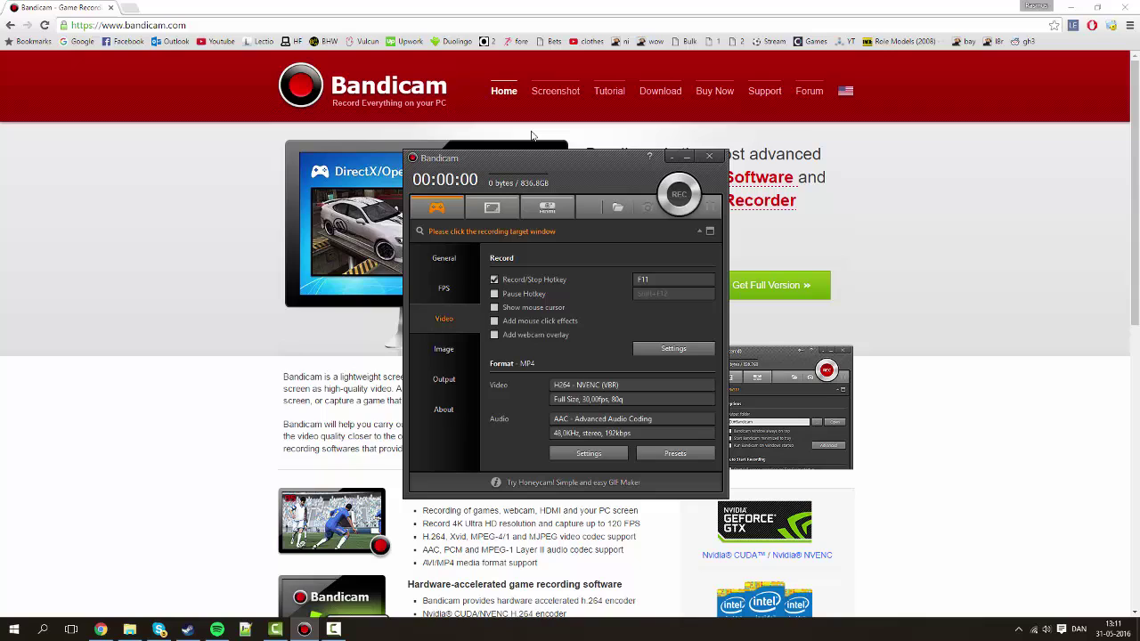
click(589, 453)
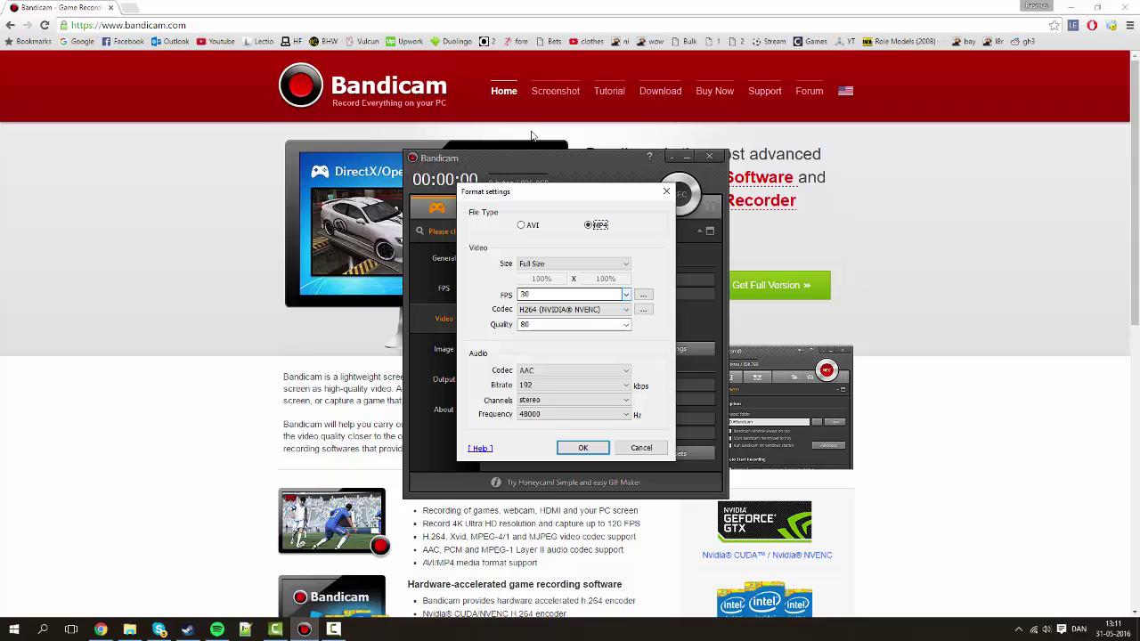
Step: Set the recording frame rate to 60 FPS in the format settings
click(626, 294)
key(Escape)
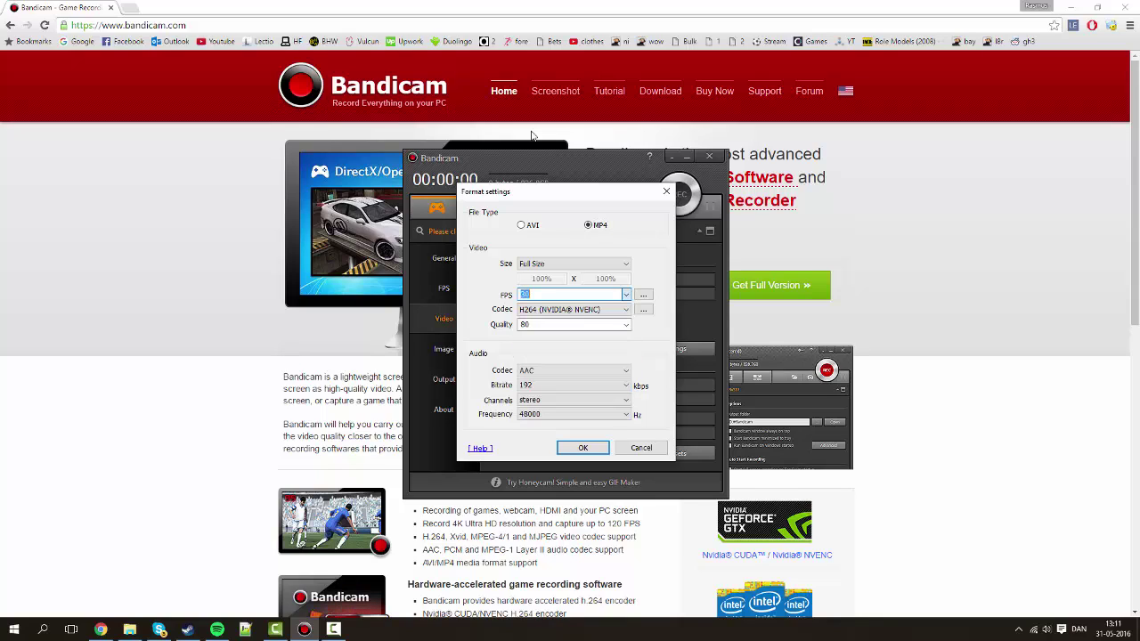
key(alt+Down)
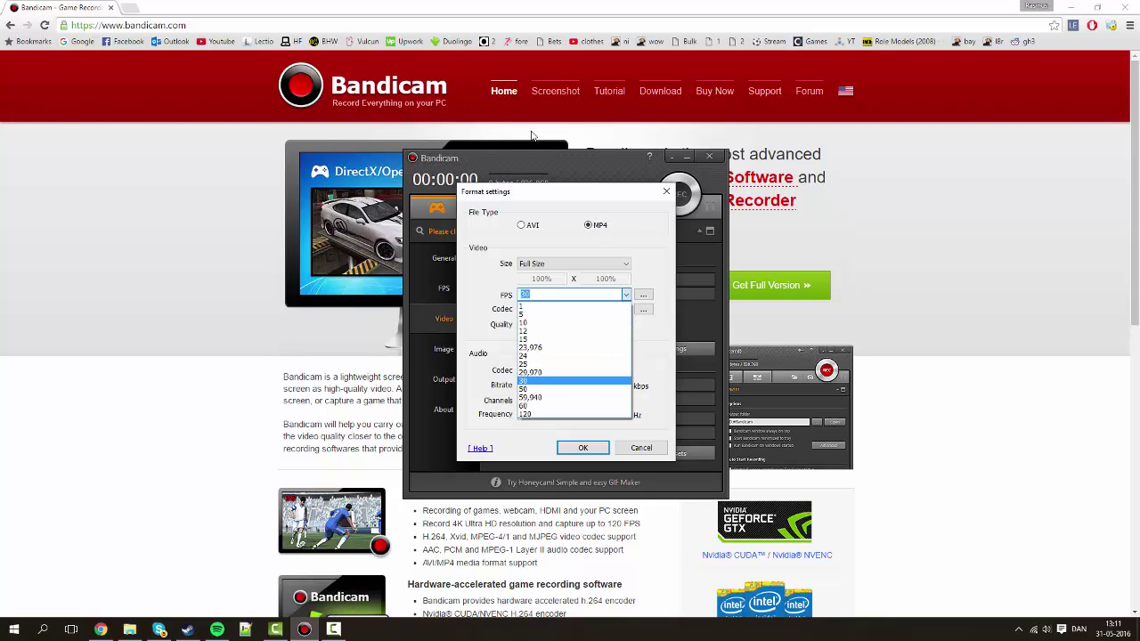
key(Escape)
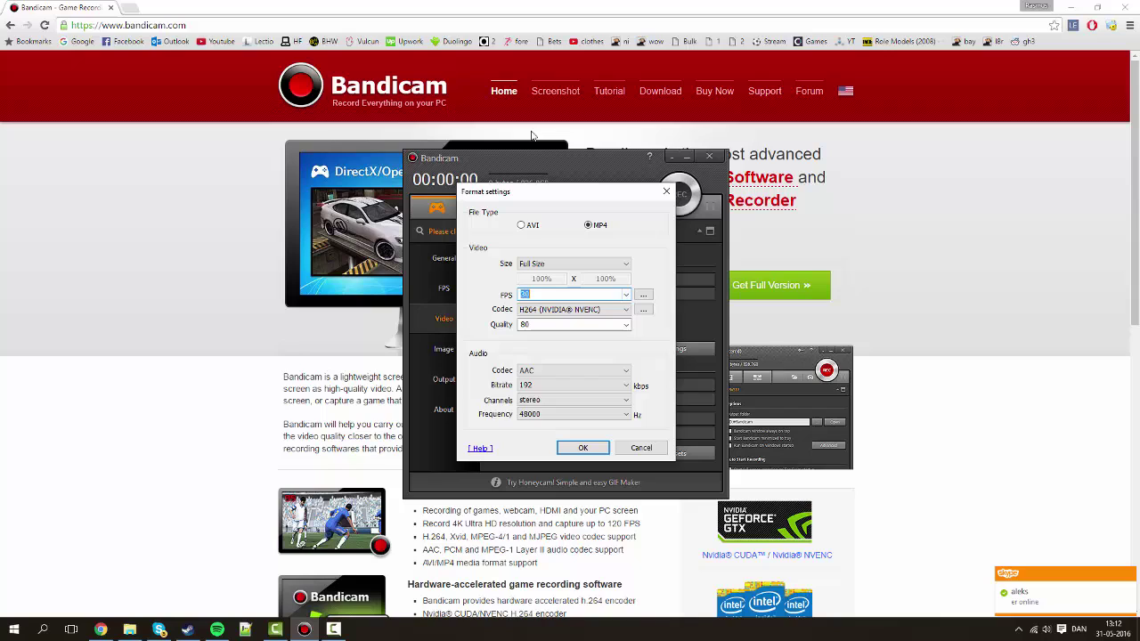
click(626, 294)
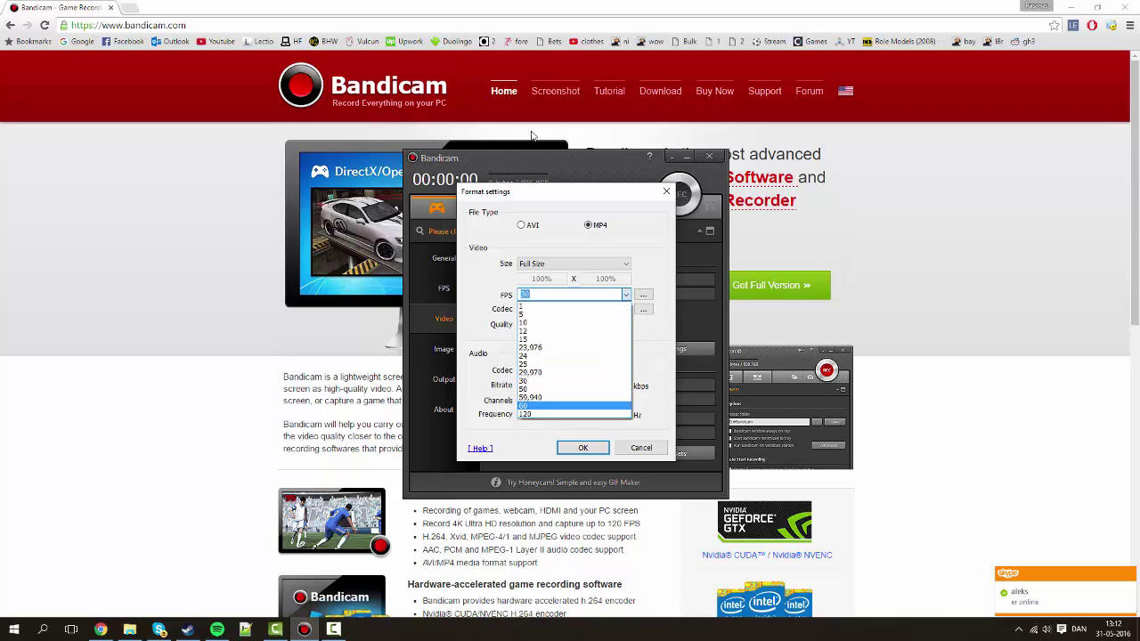
key(Return)
Step: Set the recording frame rate back to 30 FPS
key(alt+Down)
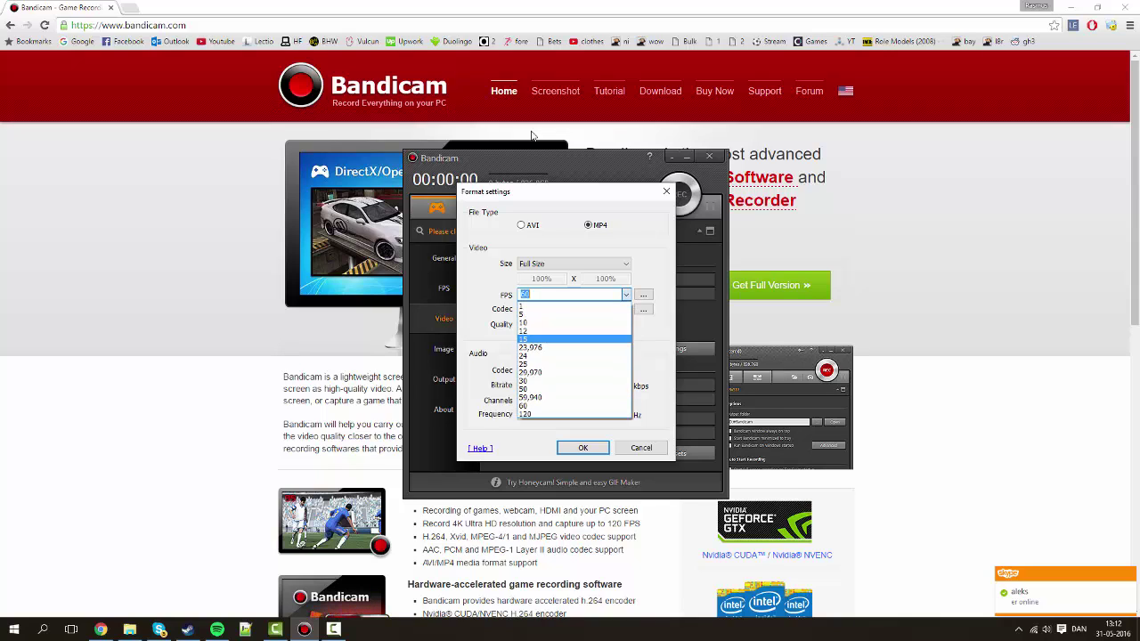
key(Up)
key(Up)
key(Up)
key(Return)
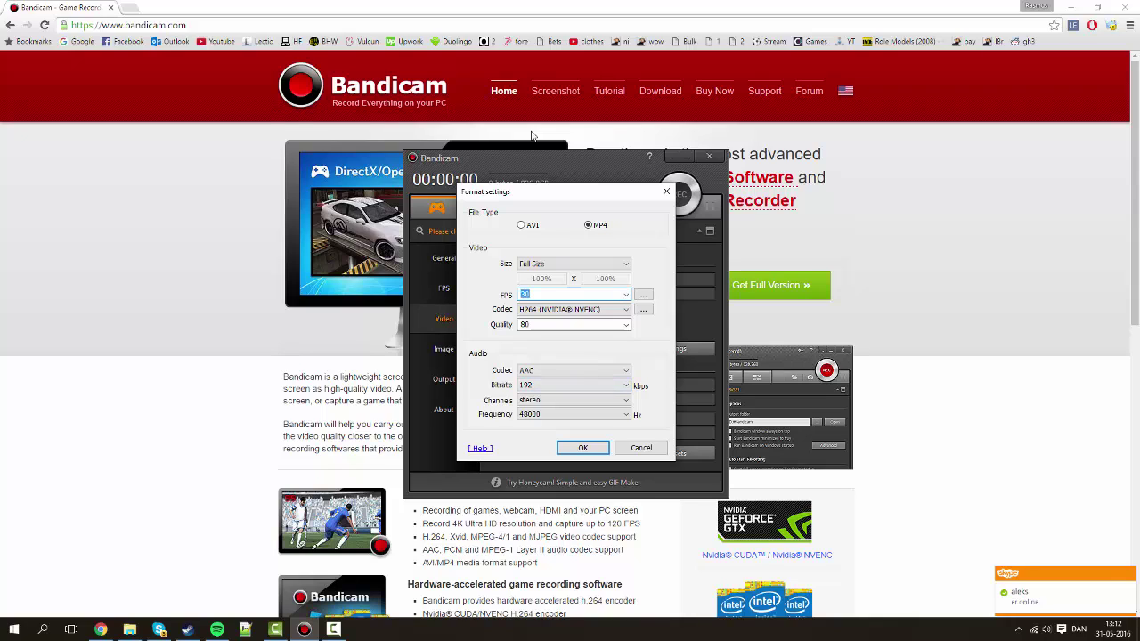
Step: Check the video codecs offered in the format settings, keeping the current selection
key(Tab)
key(alt+Down)
key(Return)
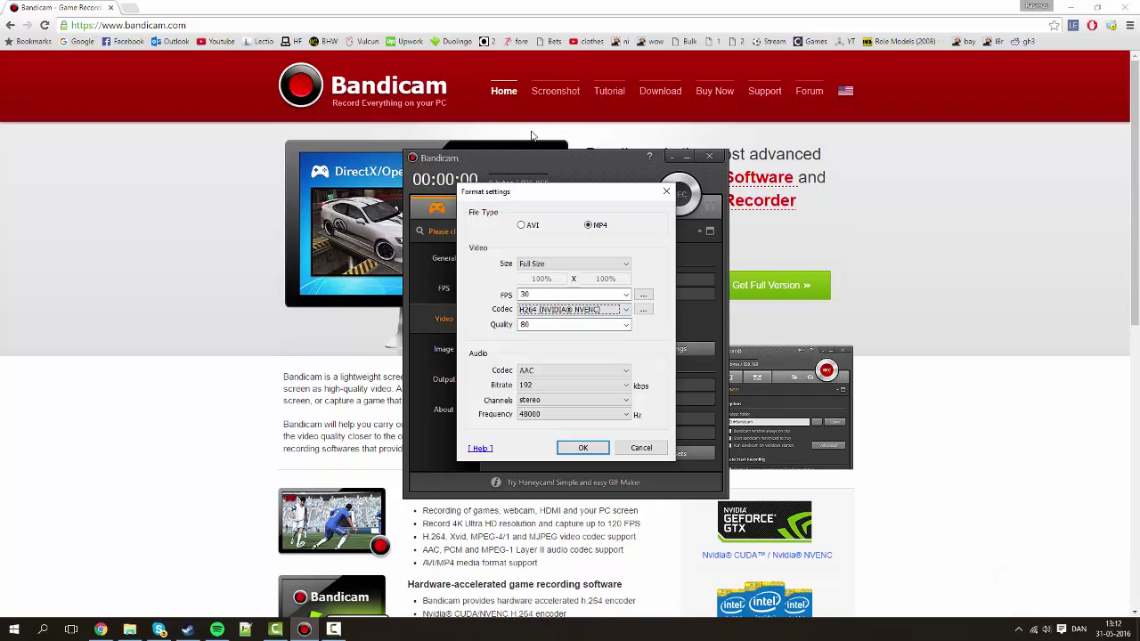
Step: Switch to the Bandicam website in Chrome, search its help for "codec" and open the article on the best video codec
click(531, 136)
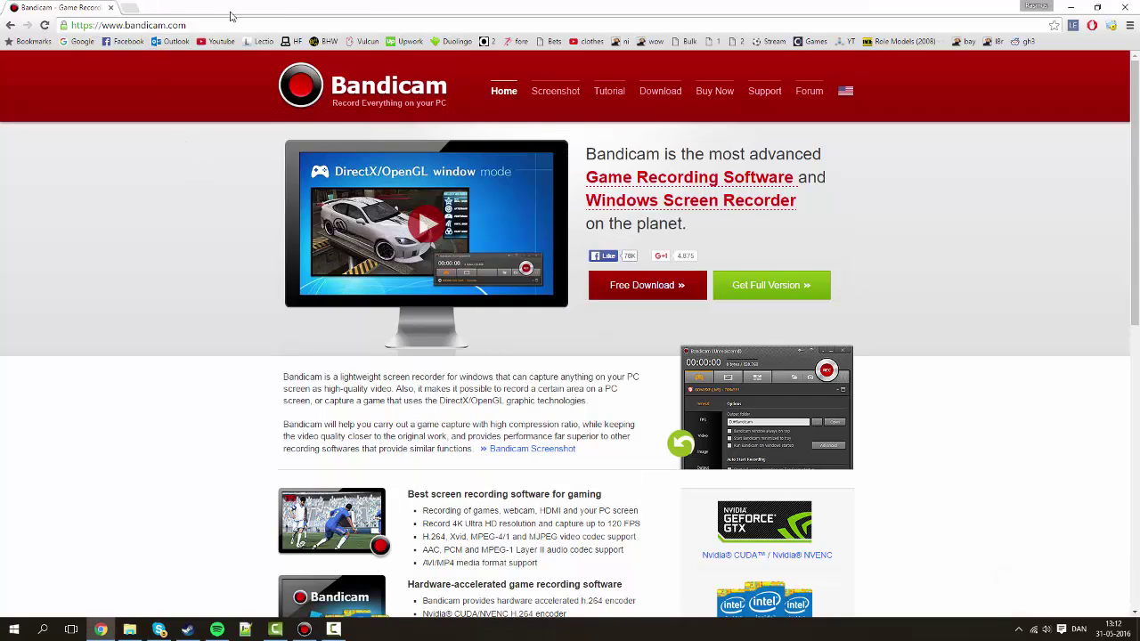
click(643, 93)
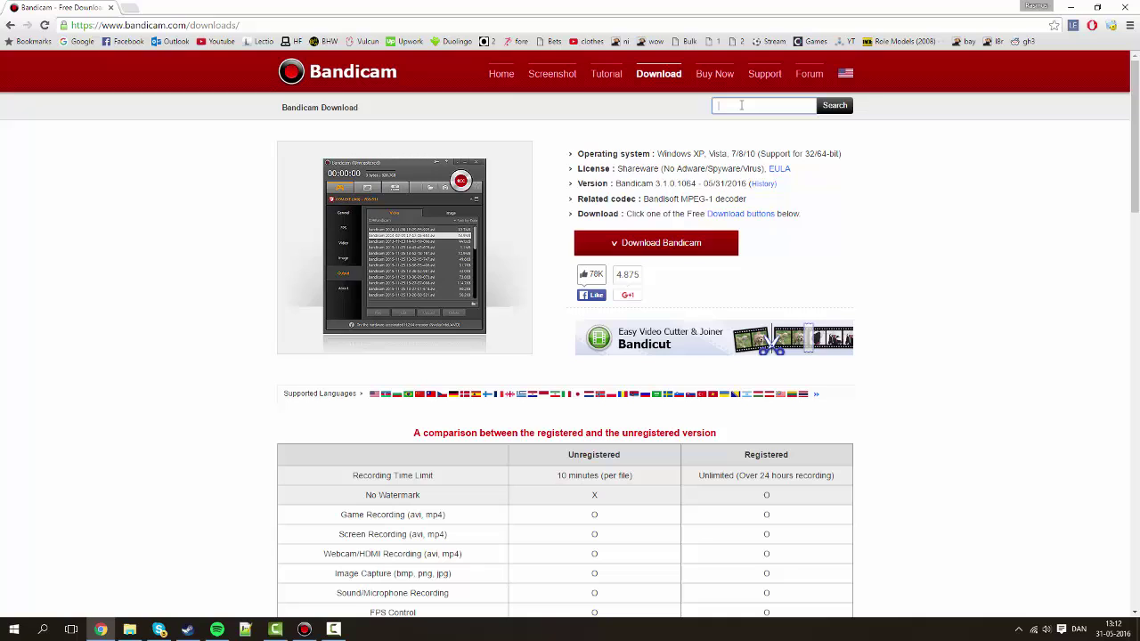
text(codec)
key(Return)
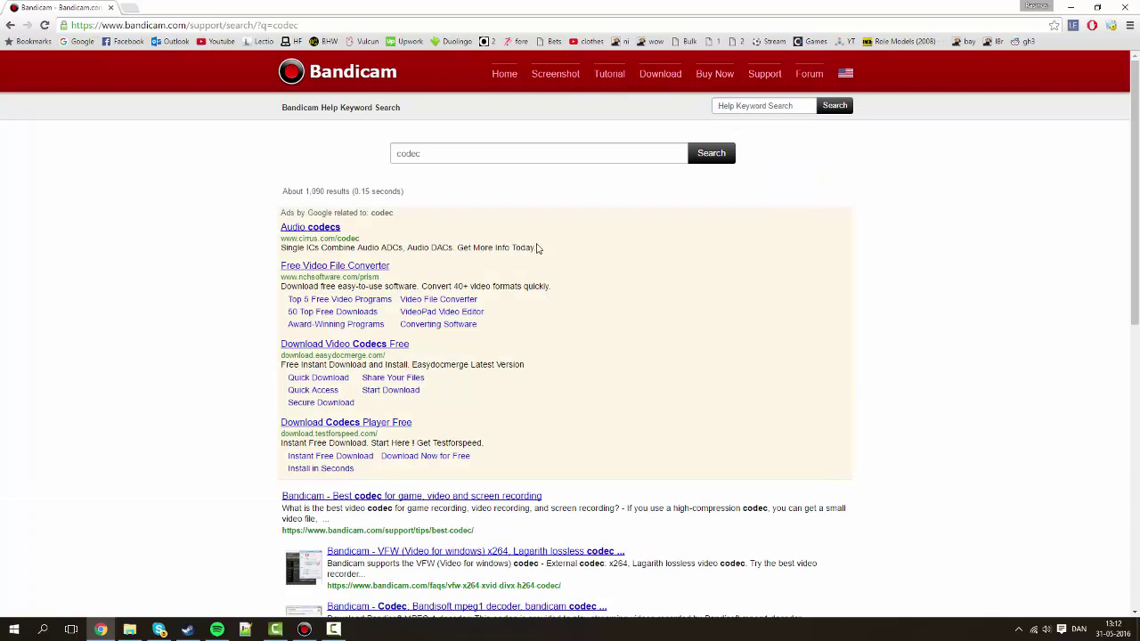
scroll(540, 250, down, 2)
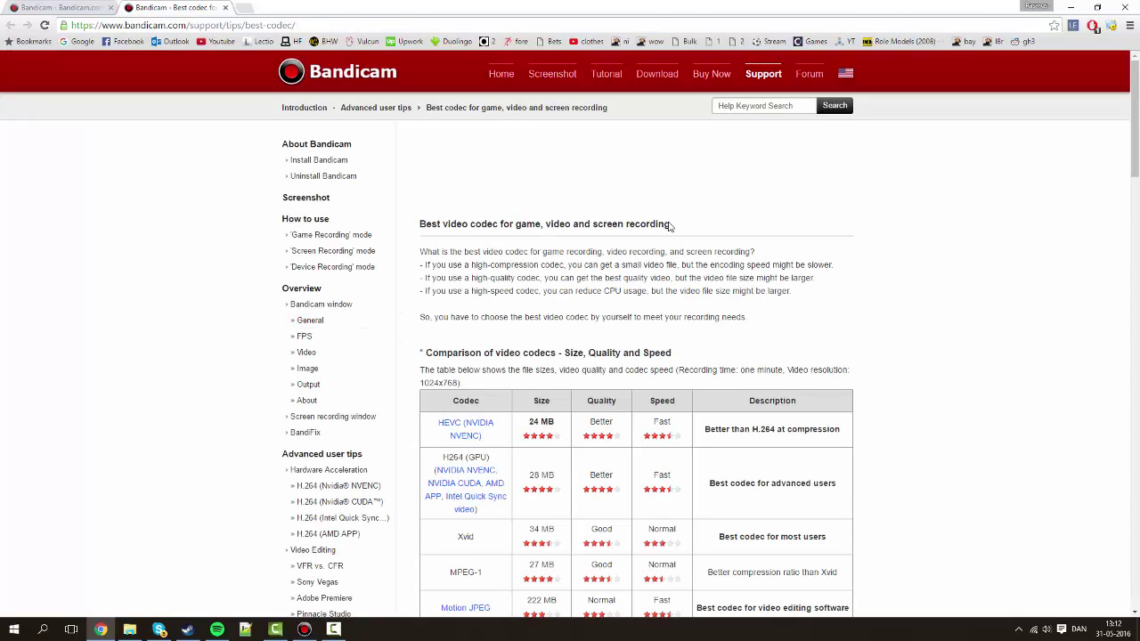
Step: Read the article's introduction on choosing between high-compression, high-quality and high-speed codecs
drag(422, 251, 936, 318)
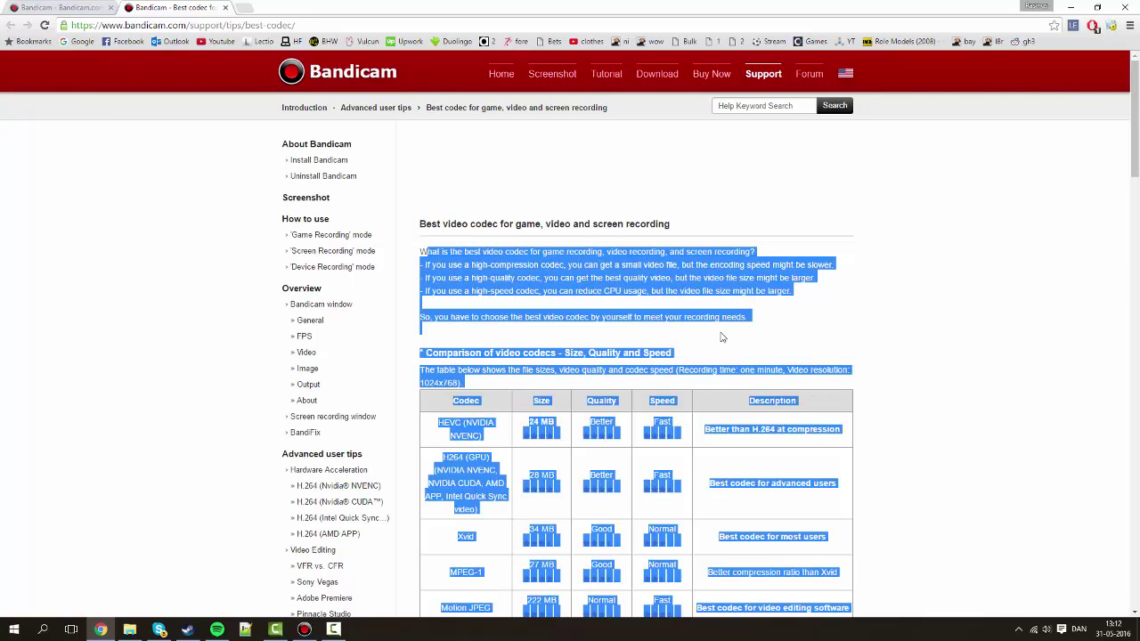
scroll(666, 354, down, 5)
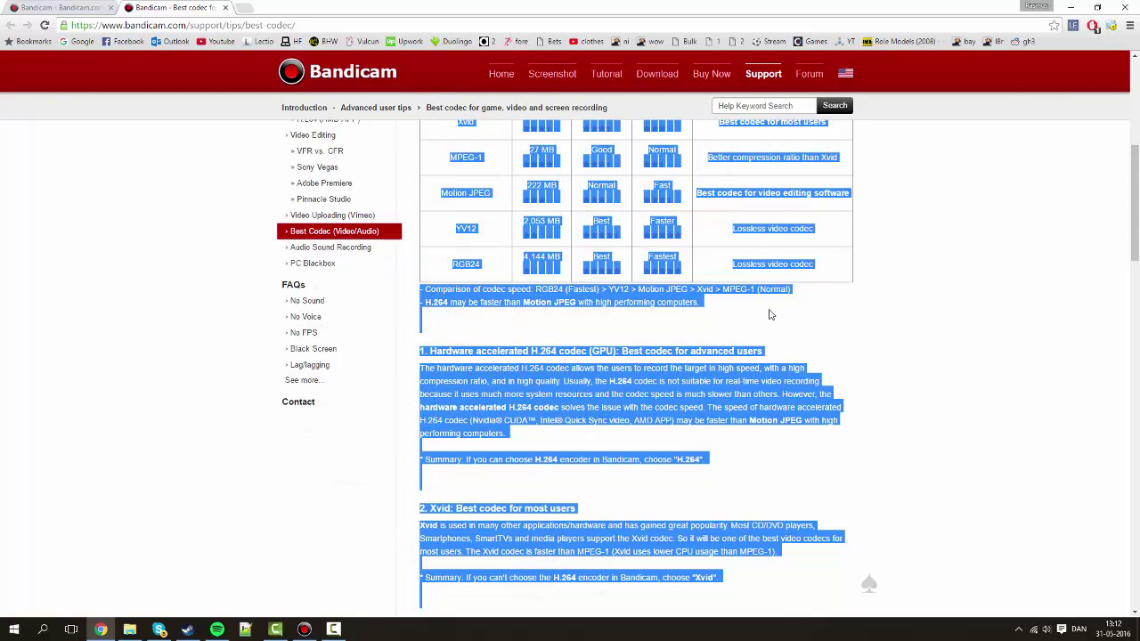
scroll(857, 302, up, 2)
click(890, 222)
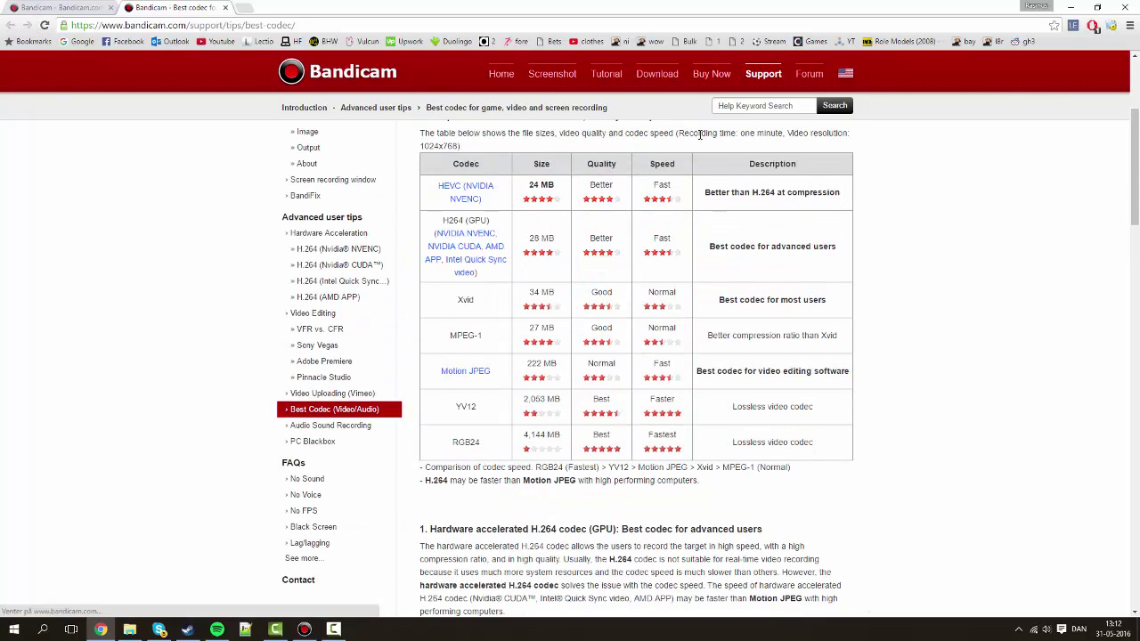
scroll(890, 223, up, 3)
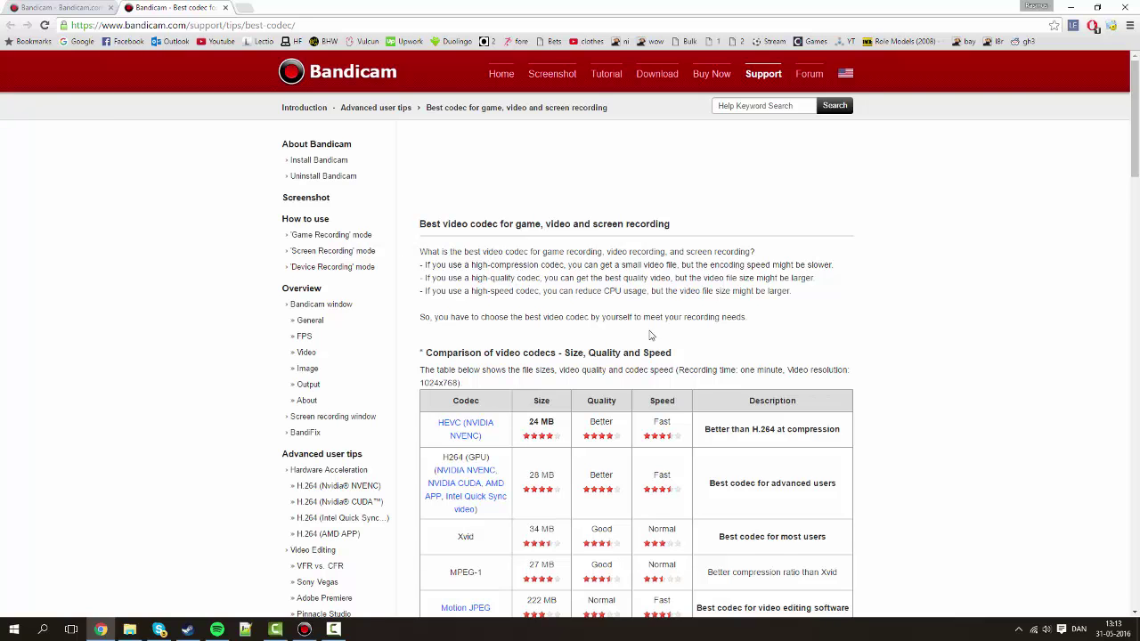
Step: Examine the codec comparison table for file size, quality and speed, including the note on the test's video resolution
scroll(650, 335, down, 1)
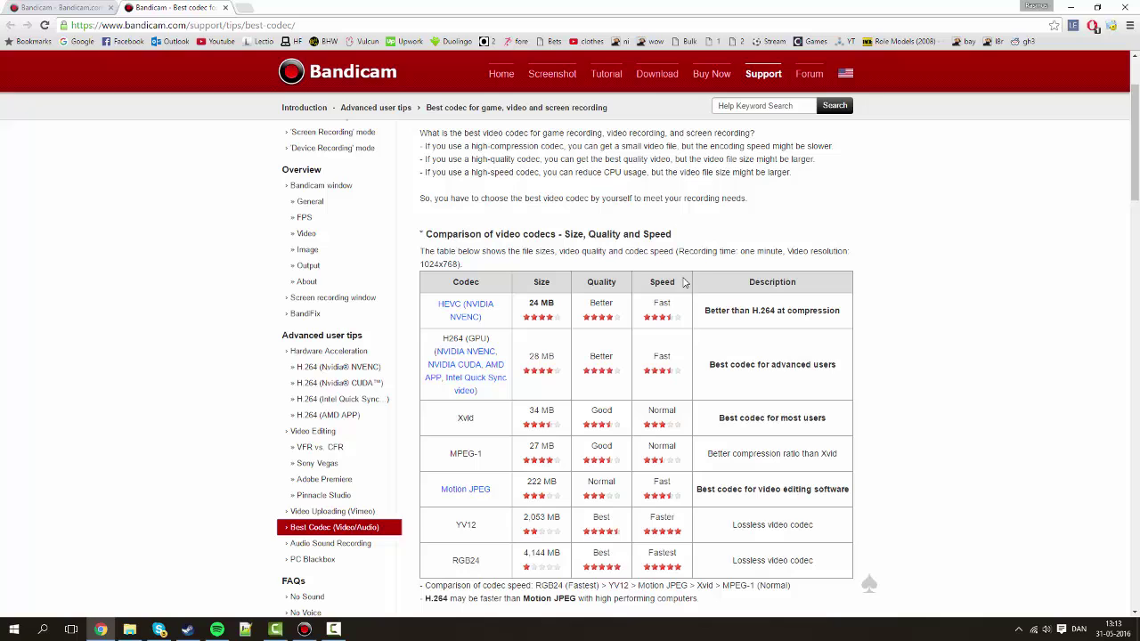
scroll(707, 265, down, 1)
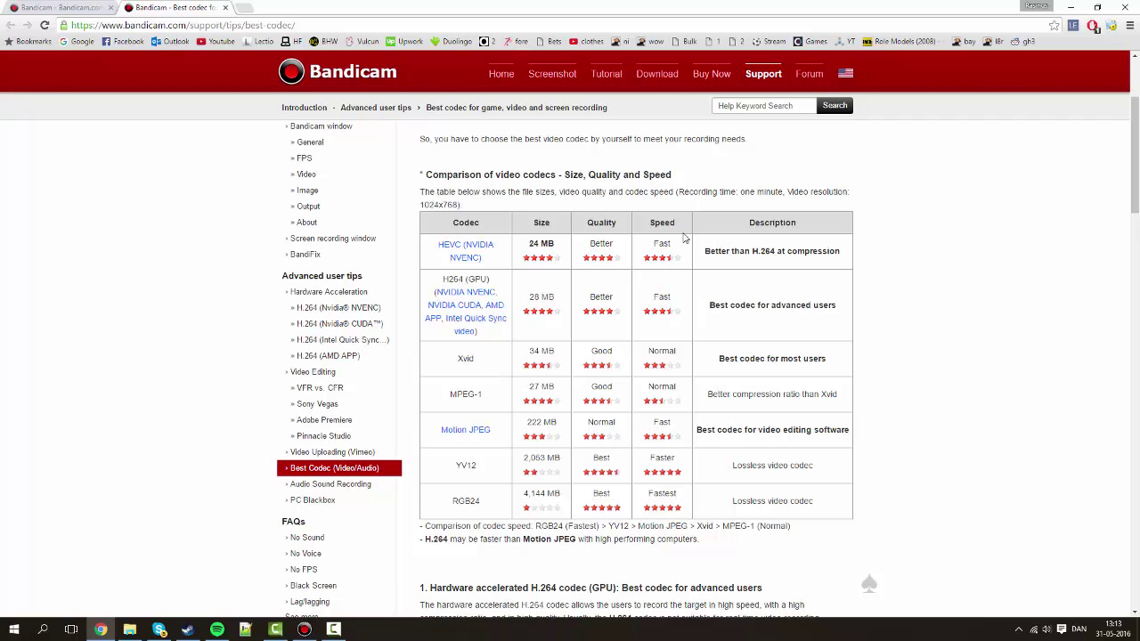
scroll(648, 303, down, 1)
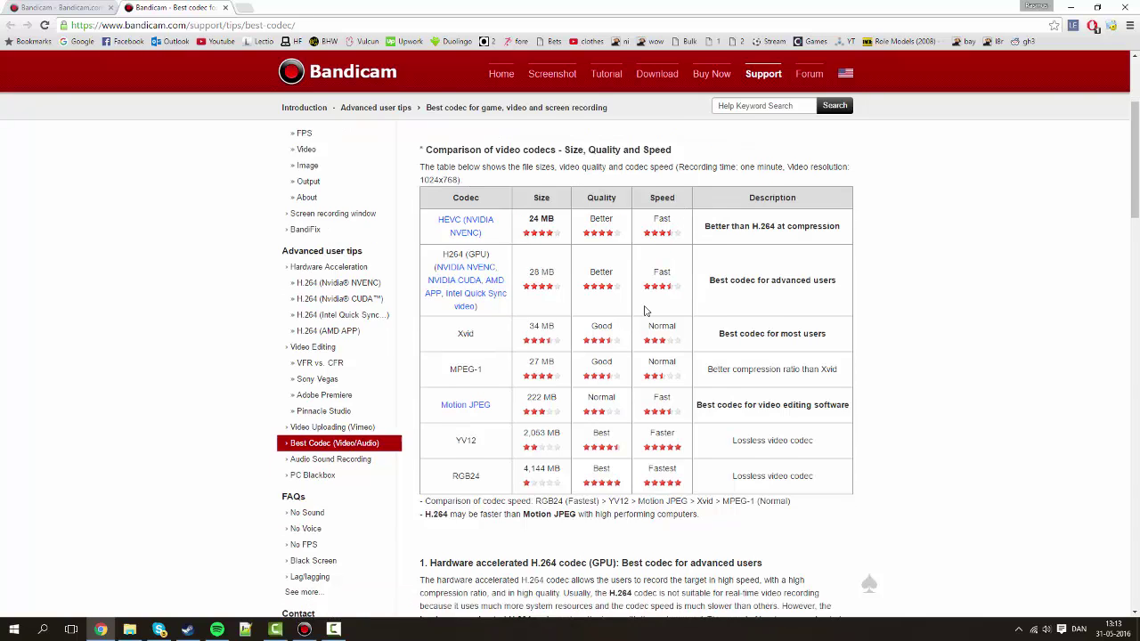
scroll(609, 455, down, 1)
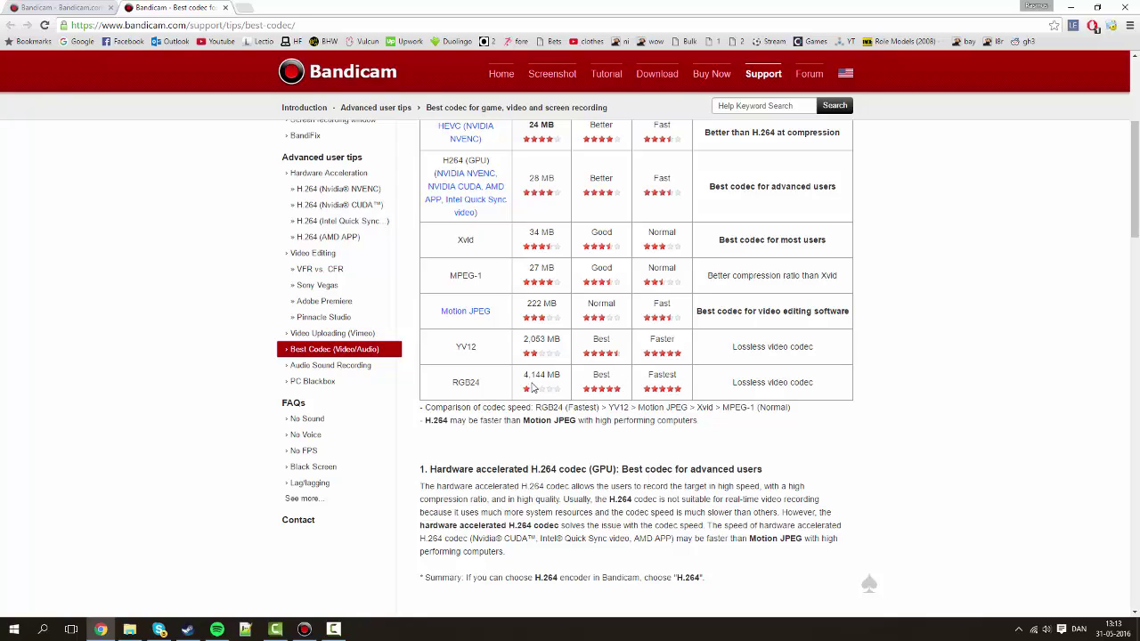
scroll(528, 385, up, 2)
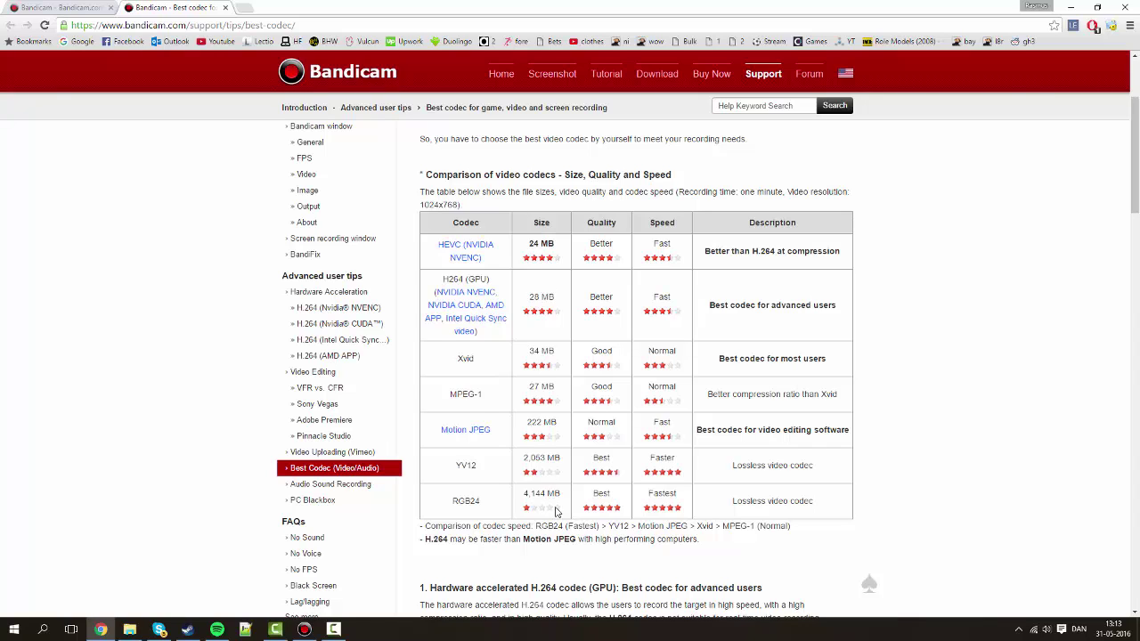
drag(421, 210, 435, 204)
click(422, 204)
double_click(426, 204)
click(505, 207)
scroll(704, 379, up, 2)
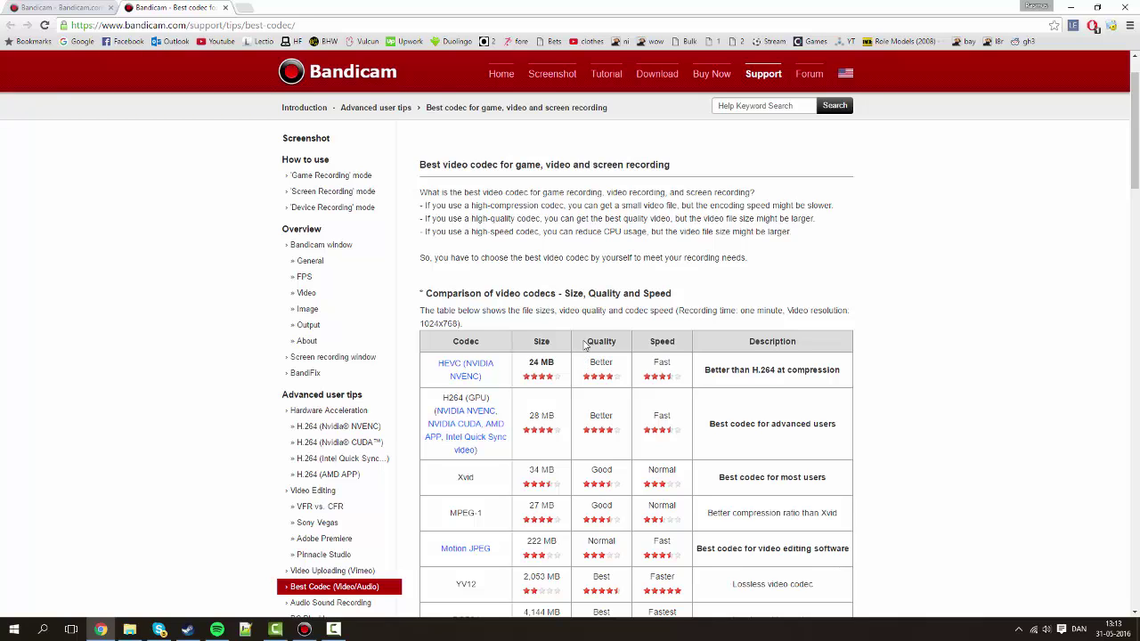
scroll(585, 345, down, 1)
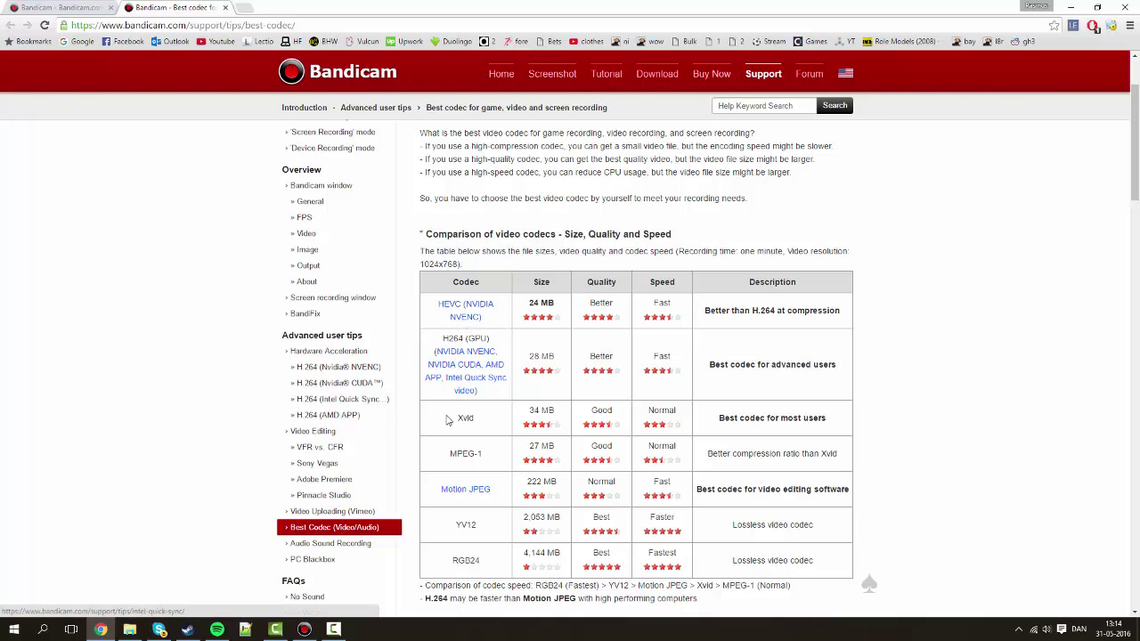
Step: Switch to Bandicam and set the video codec to HEVC (NVIDIA NVENC)
click(303, 629)
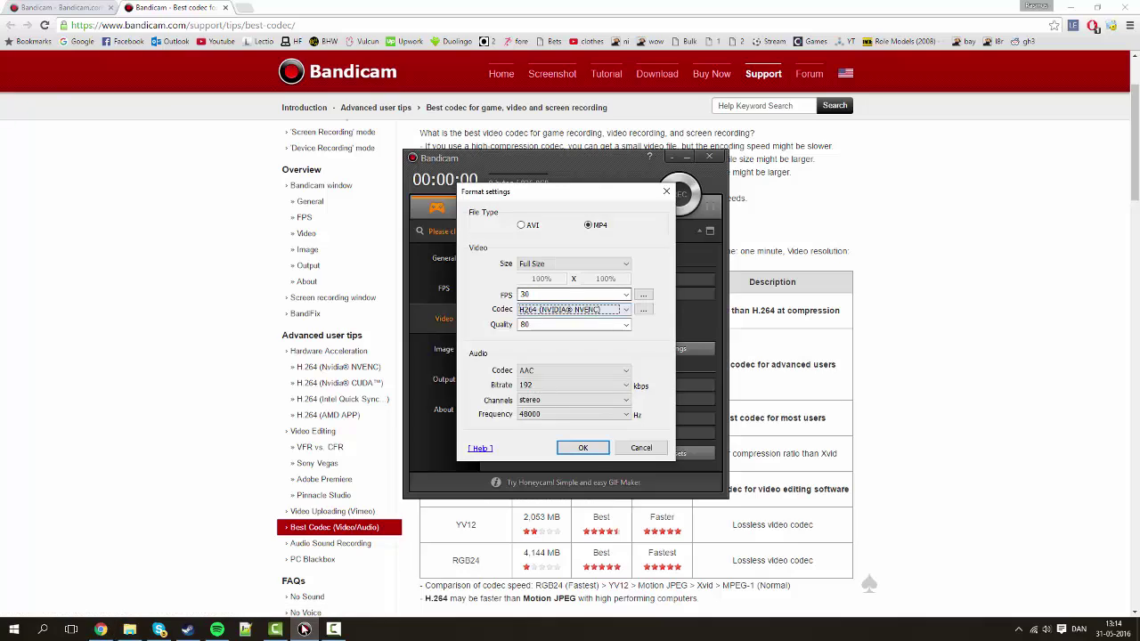
click(574, 309)
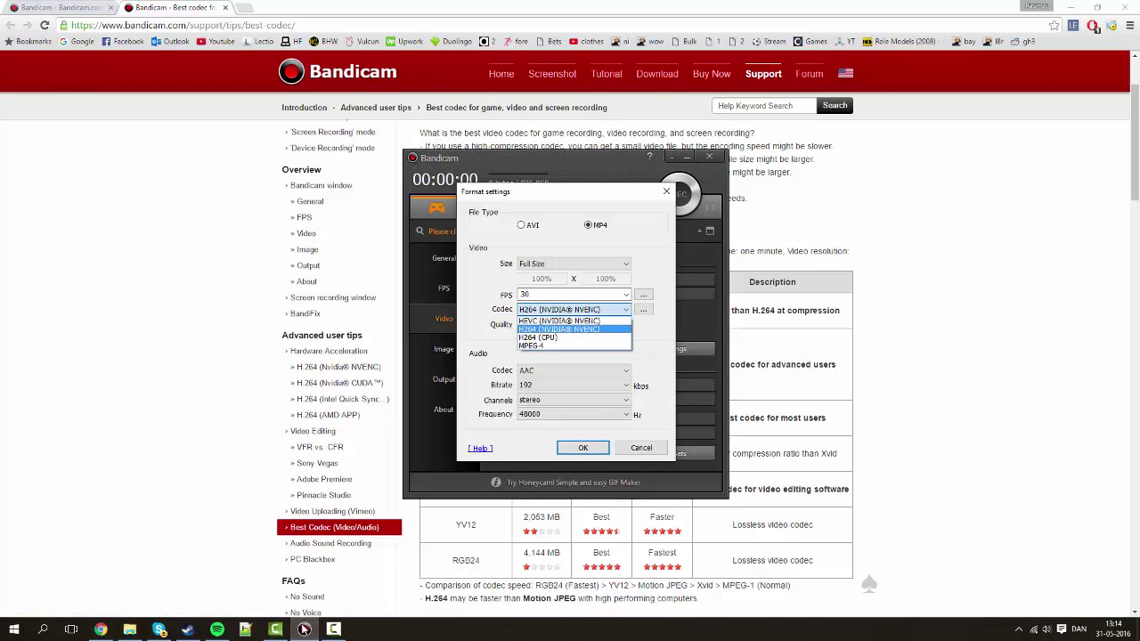
click(573, 320)
Step: Compare Bandicam's available video codecs with the H264 (GPU) row of the website's comparison table
click(304, 630)
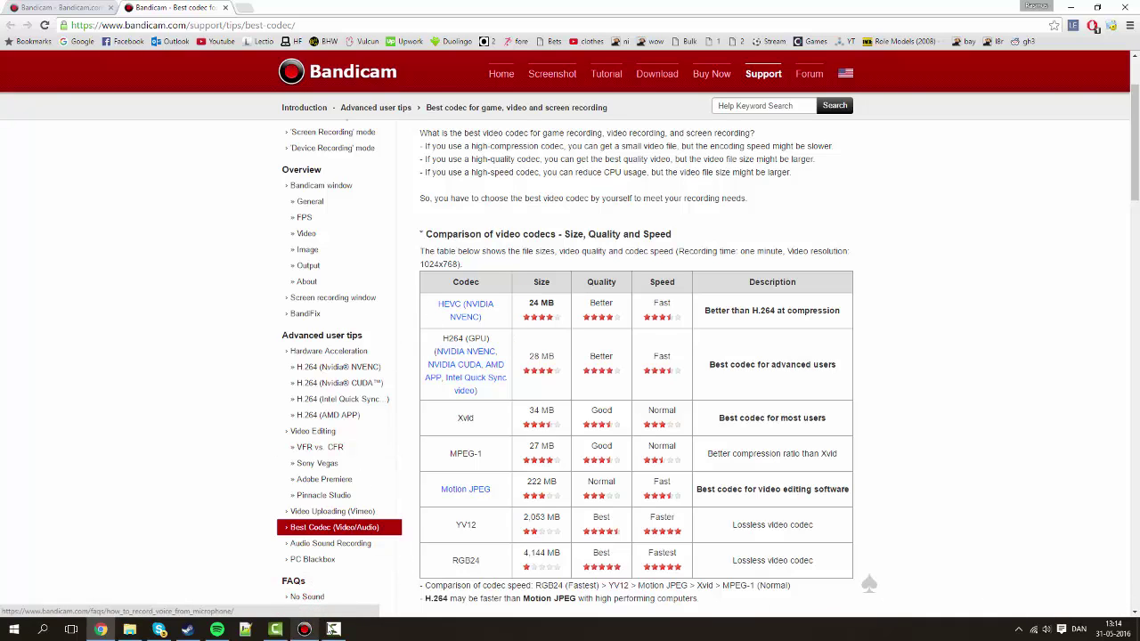
click(305, 632)
click(573, 309)
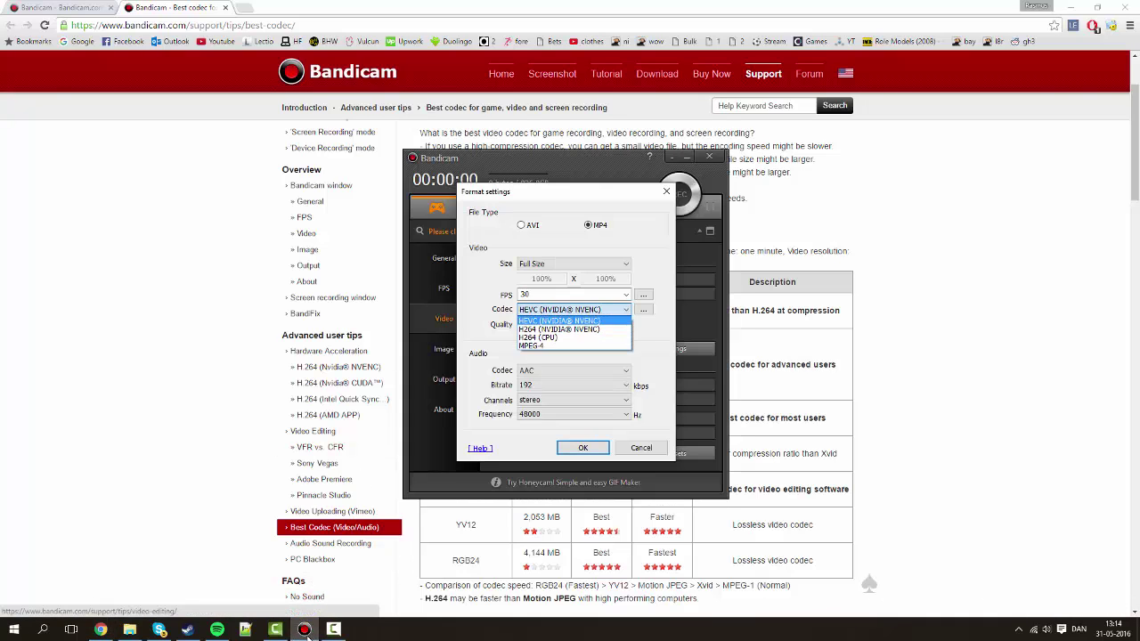
click(305, 631)
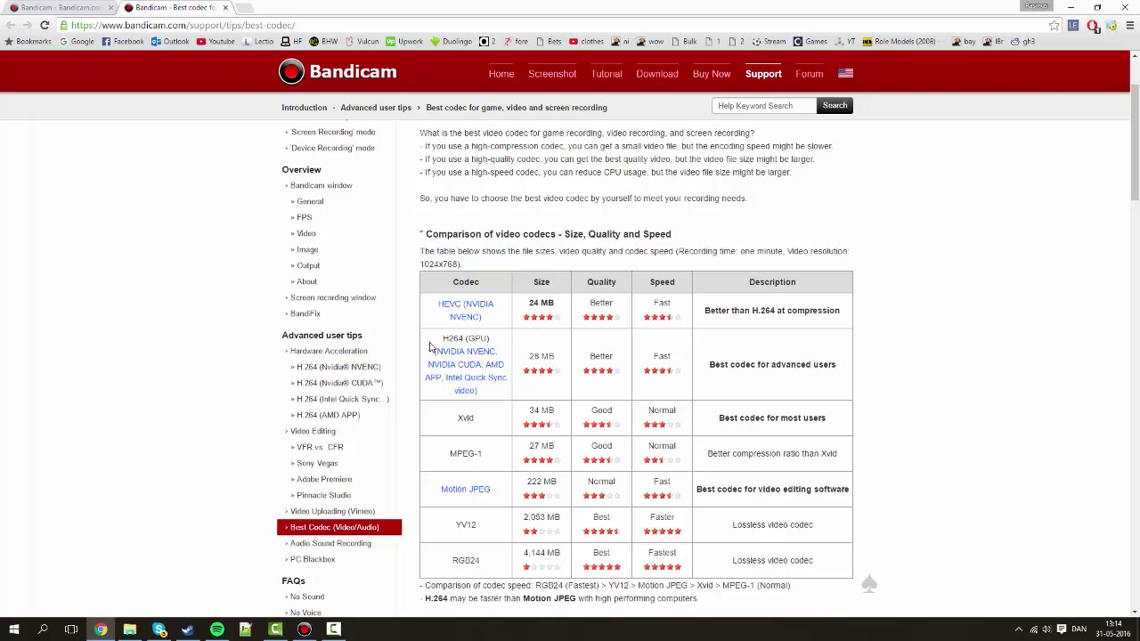
drag(433, 345, 679, 385)
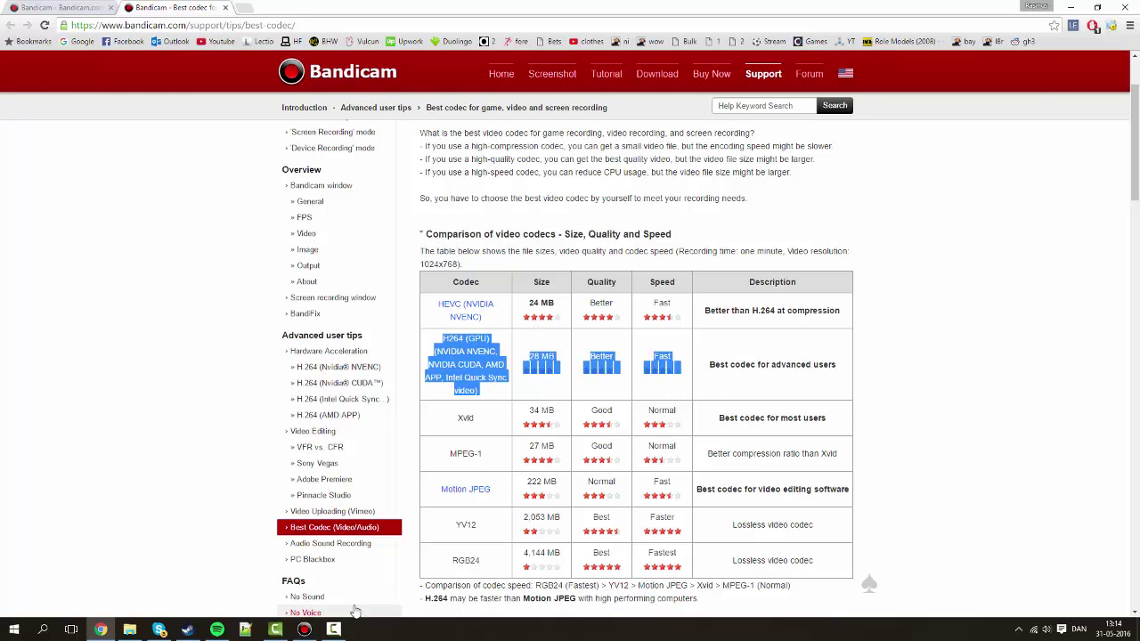
click(306, 632)
click(573, 309)
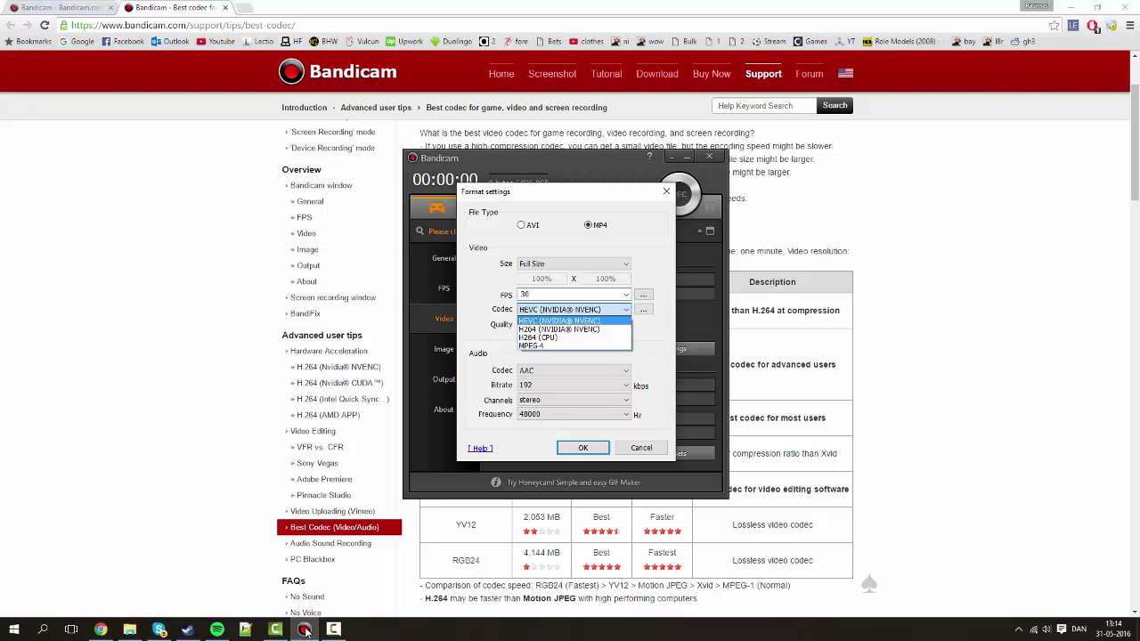
click(573, 309)
Step: Set the video quality to 100 in the format settings
key(Tab)
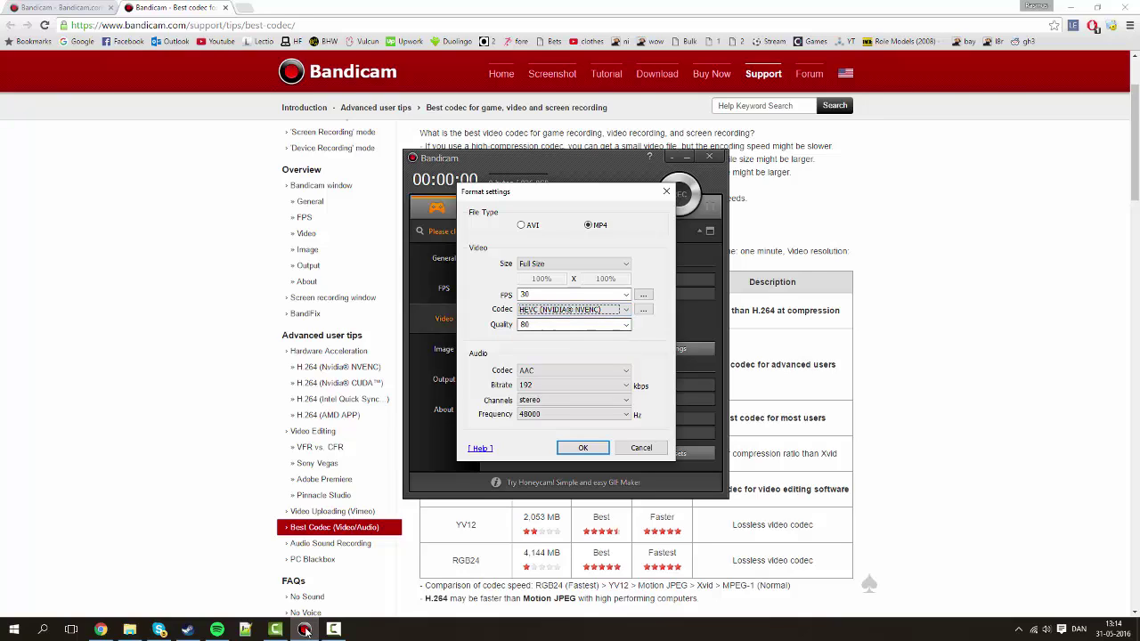
key(alt+Down)
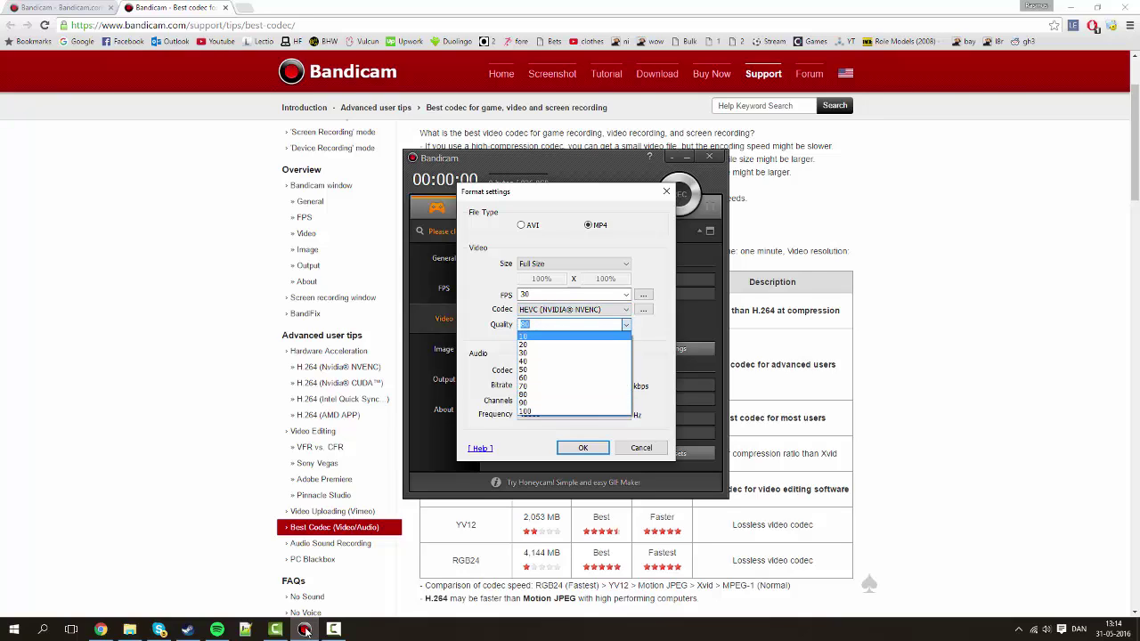
key(Down)
key(Down)
key(Return)
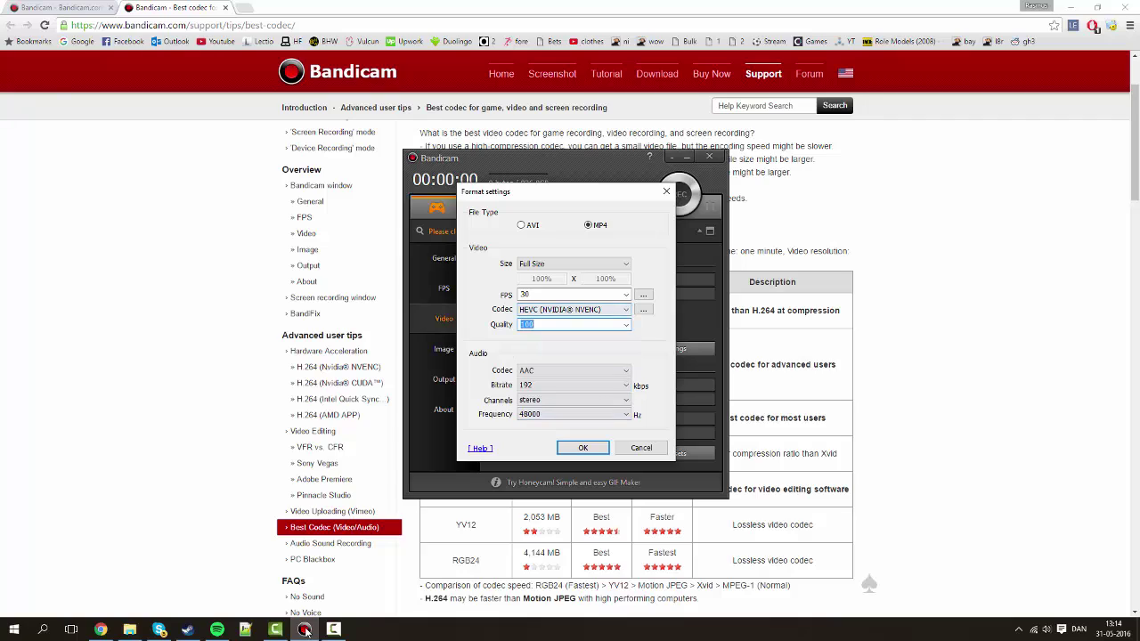
key(shift+Tab)
key(shift+Tab)
key(shift+Tab)
key(shift+Tab)
key(Tab)
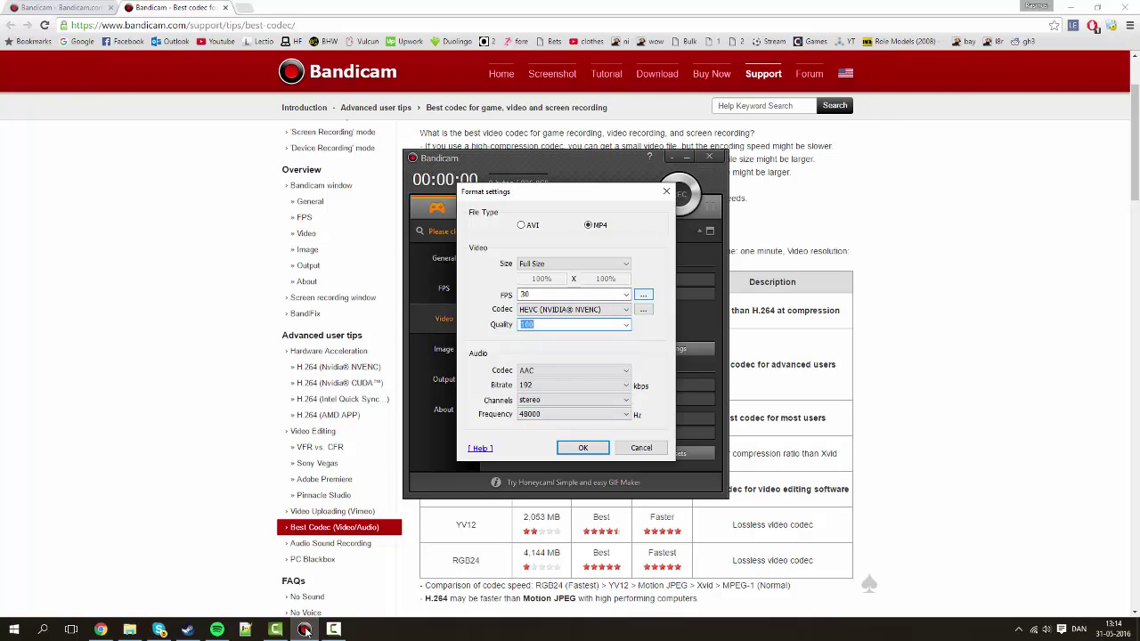
Step: Review the available audio codecs and channel options in the format settings
key(Tab)
key(Tab)
key(Tab)
key(Tab)
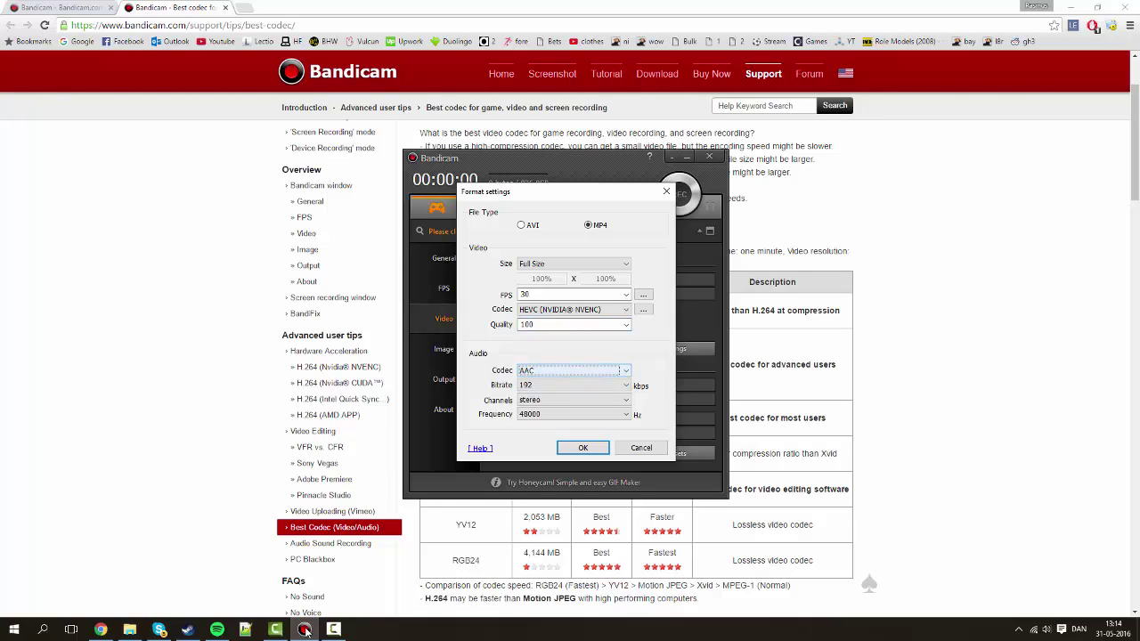
key(alt+Down)
key(Escape)
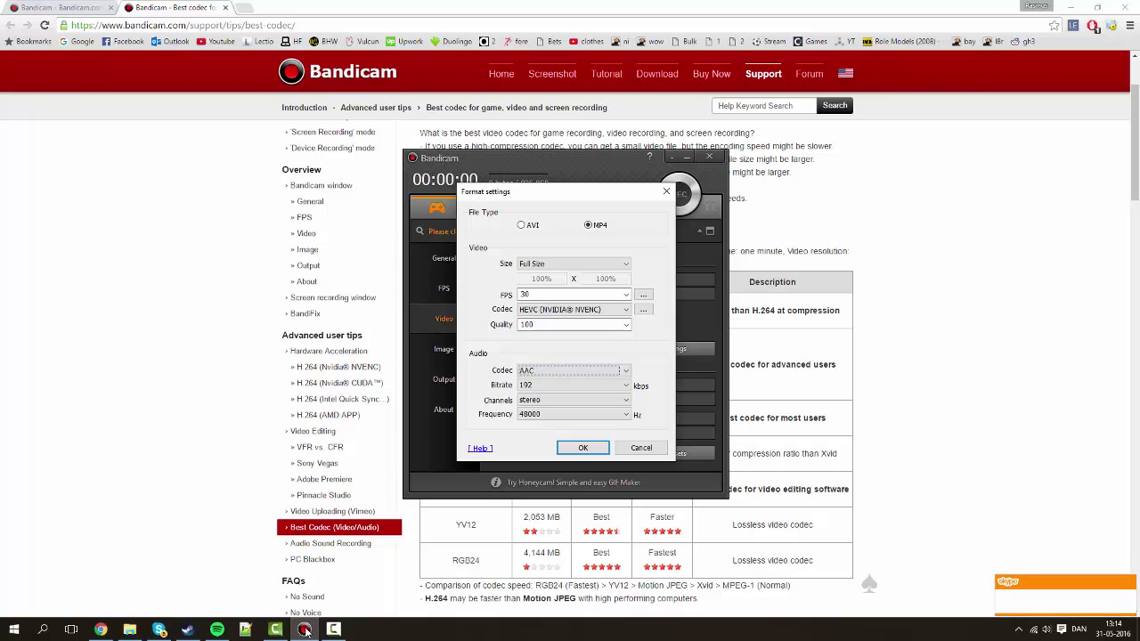
key(Tab)
key(Tab)
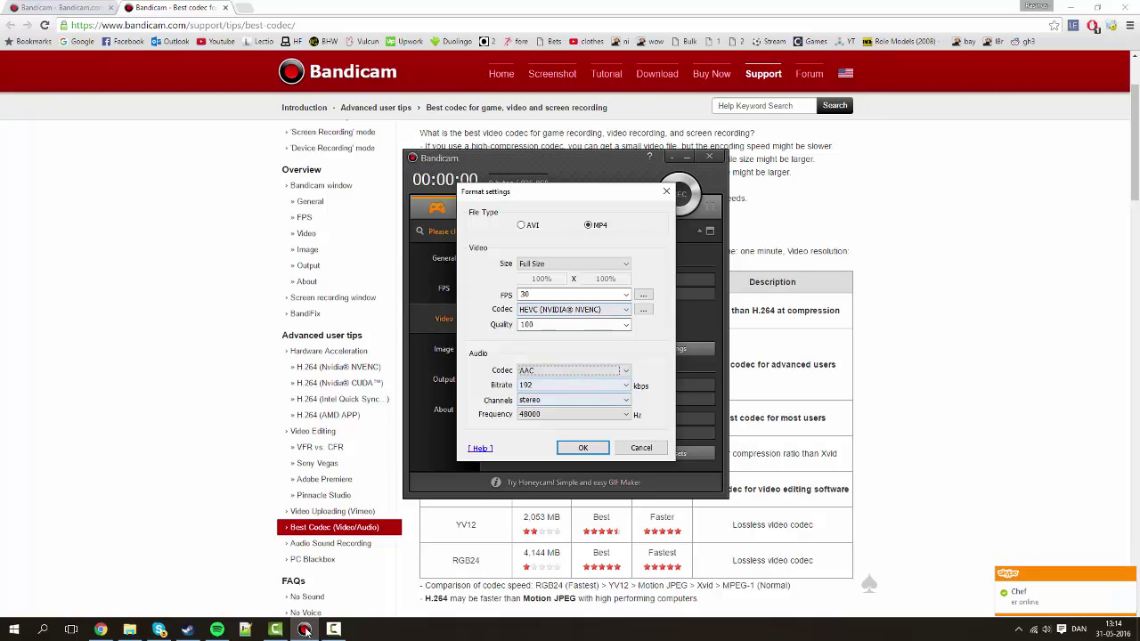
key(alt+Down)
key(Escape)
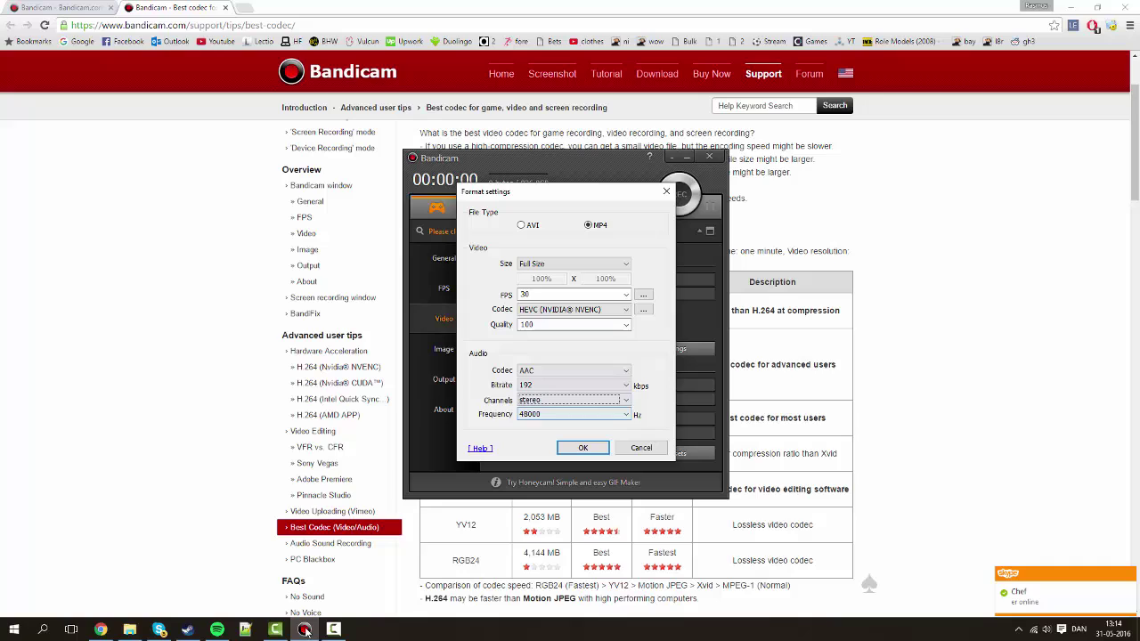
Step: Look through the available audio bitrates and set the bitrate to 128 kbps
click(572, 384)
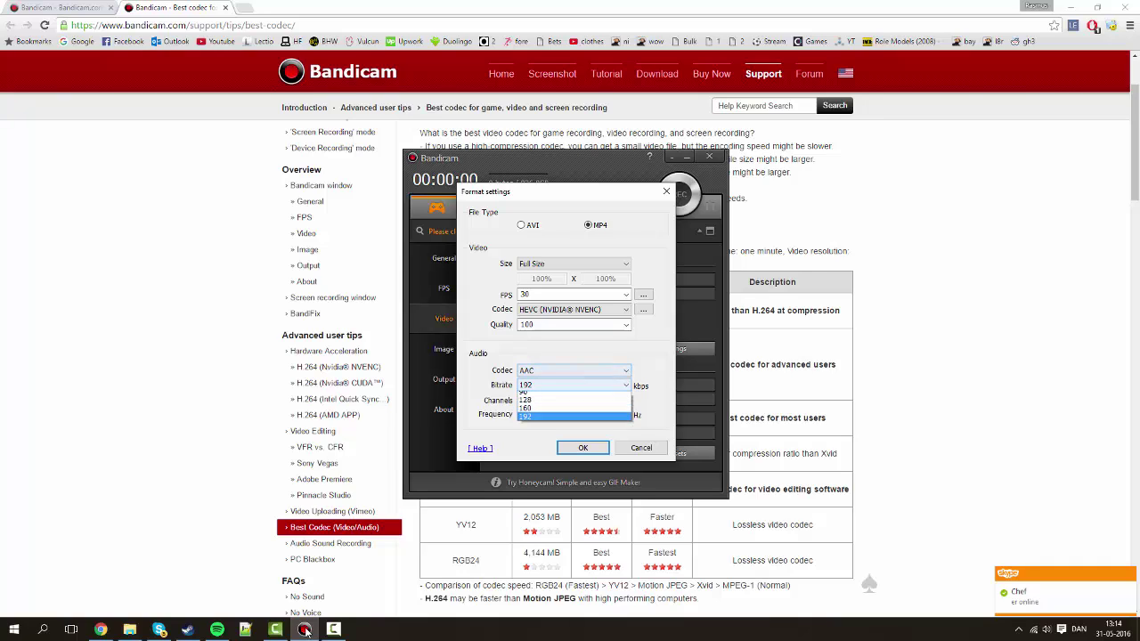
key(Up)
key(Up)
key(Up)
key(Down)
key(Down)
key(Down)
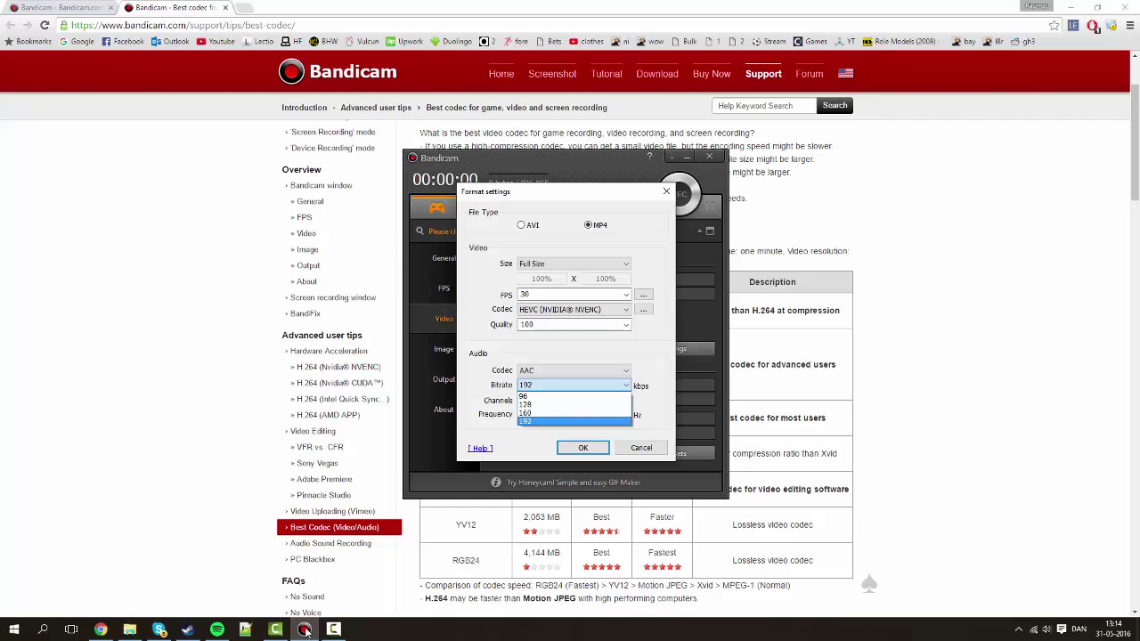
key(Up)
key(Up)
key(Up)
key(Down)
key(Down)
key(Down)
key(Up)
key(Up)
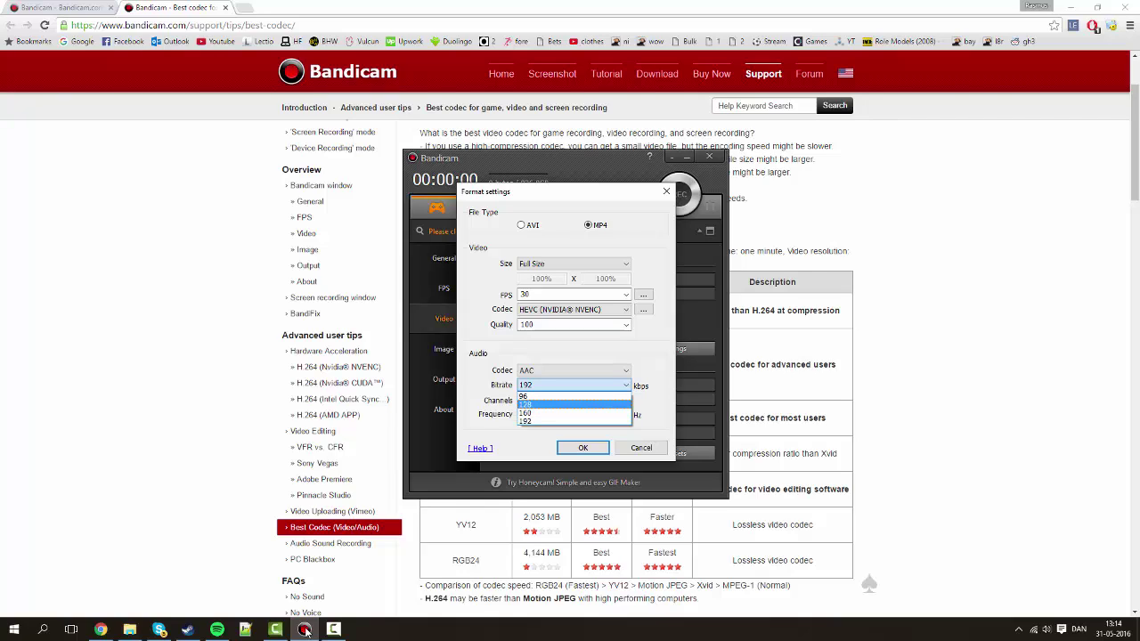
key(Return)
Step: Set the audio bitrate to 192 kbps
key(alt+Down)
key(Down)
key(Up)
key(Up)
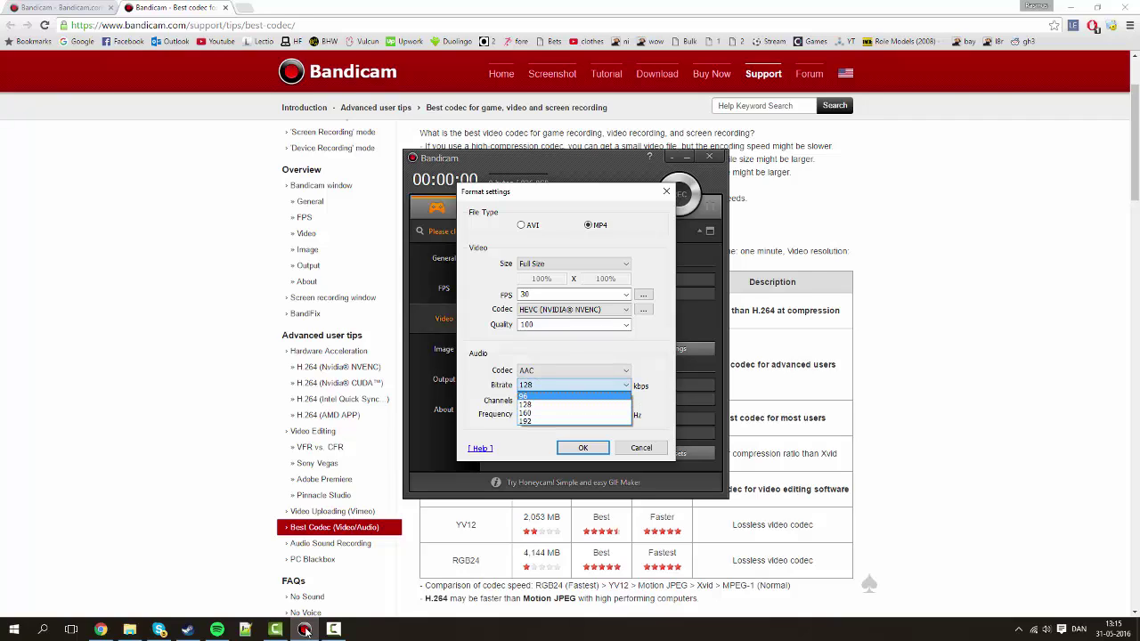
key(Down)
key(Down)
key(Down)
key(Return)
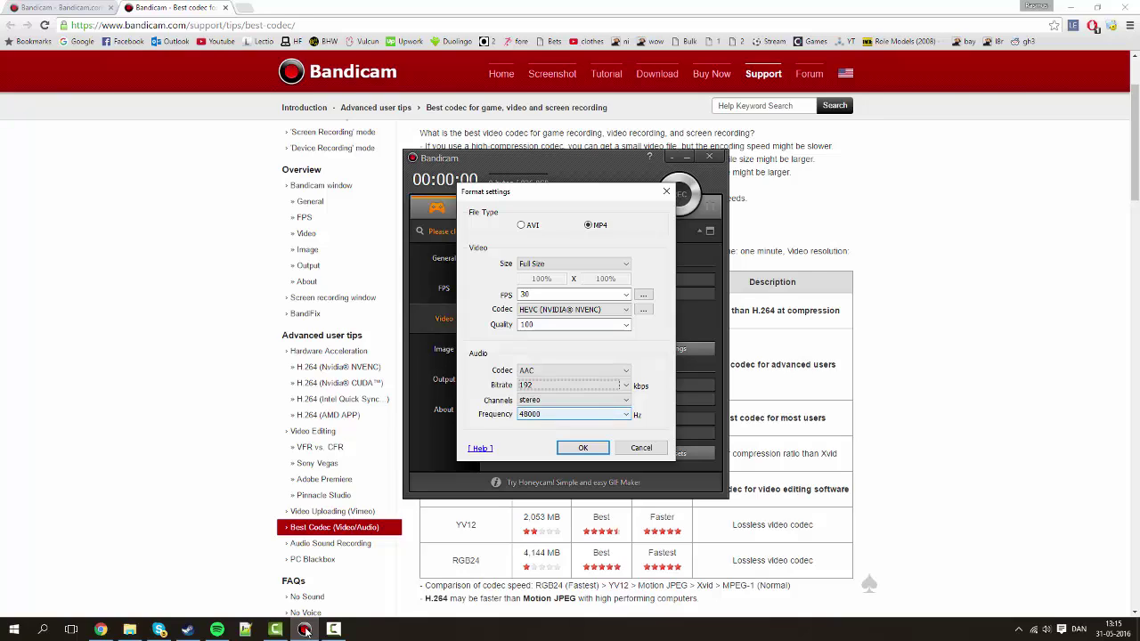
Step: Go through the available audio frequencies and select 48000 Hz
key(alt+Down)
key(Up)
key(Up)
key(Up)
key(Up)
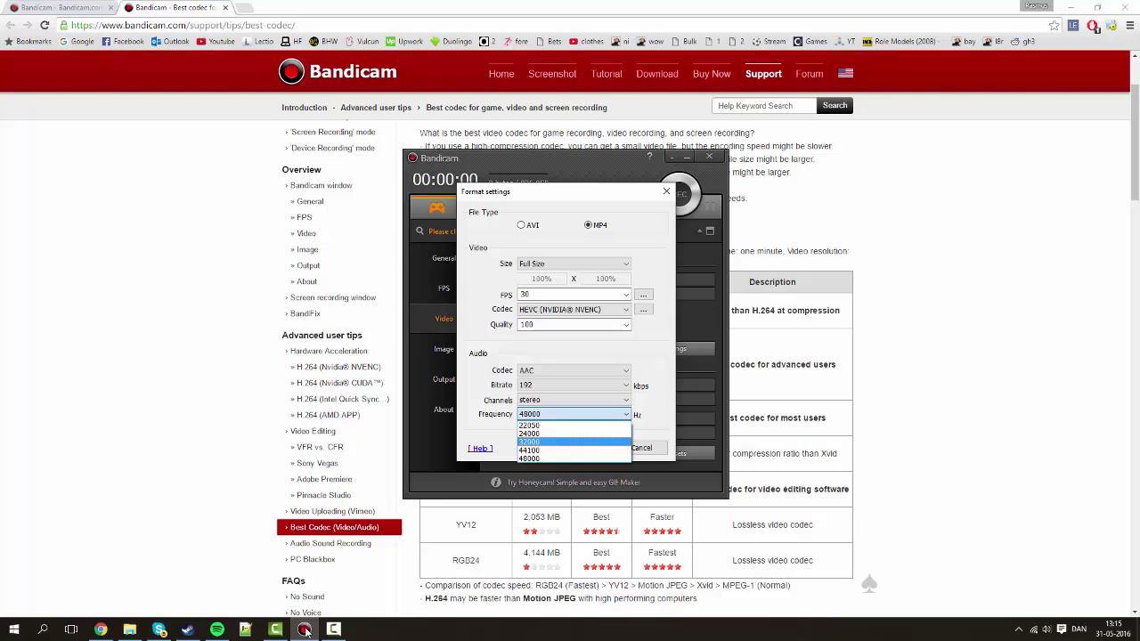
key(Escape)
key(alt+Down)
key(Up)
key(Up)
key(Down)
key(Down)
key(Return)
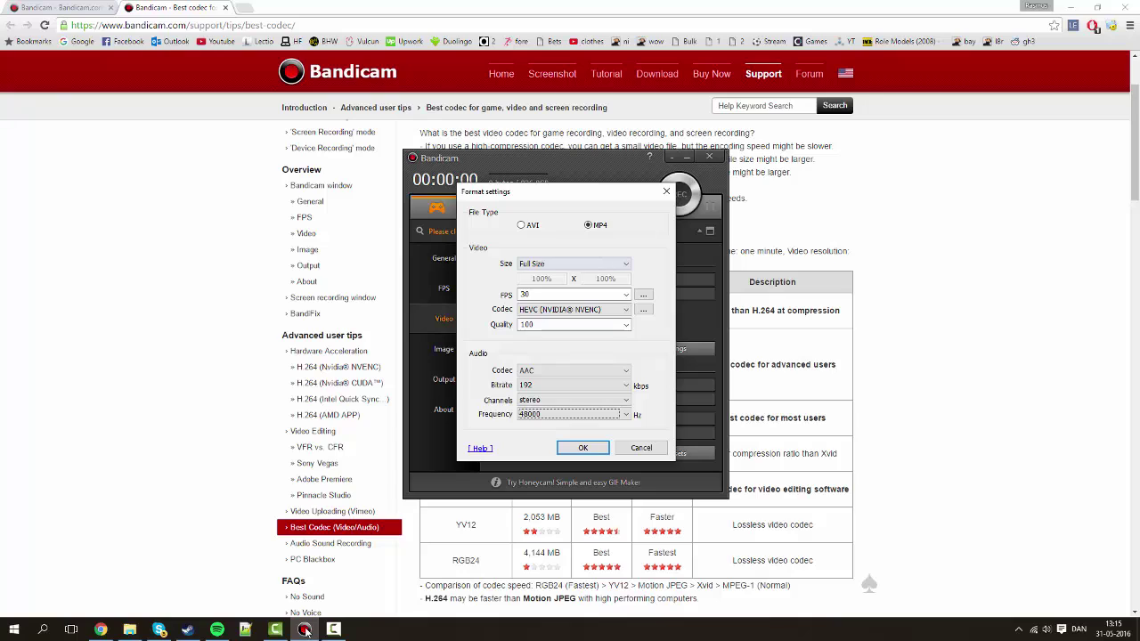
Step: Select HEVC (NVIDIA NVENC) as the video codec and apply the format settings
click(574, 309)
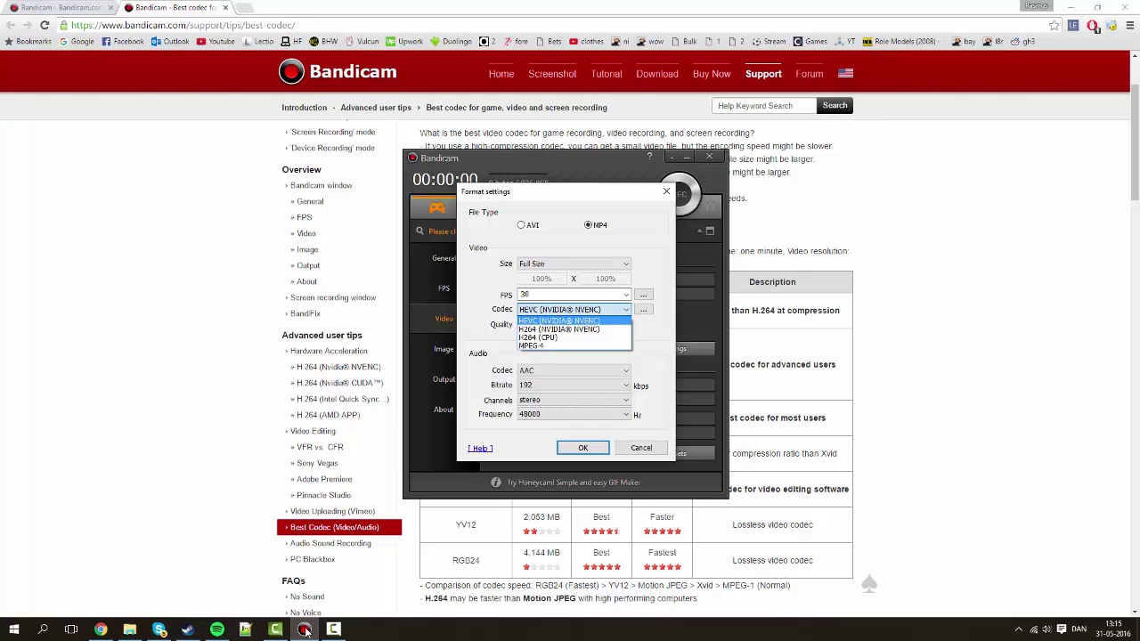
key(Return)
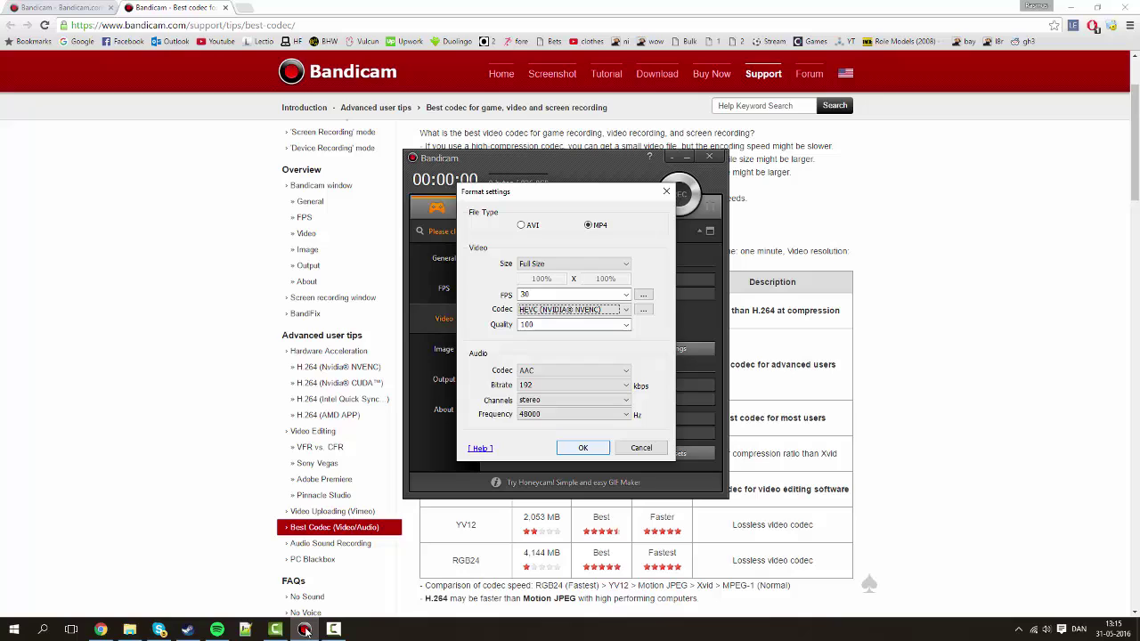
key(Return)
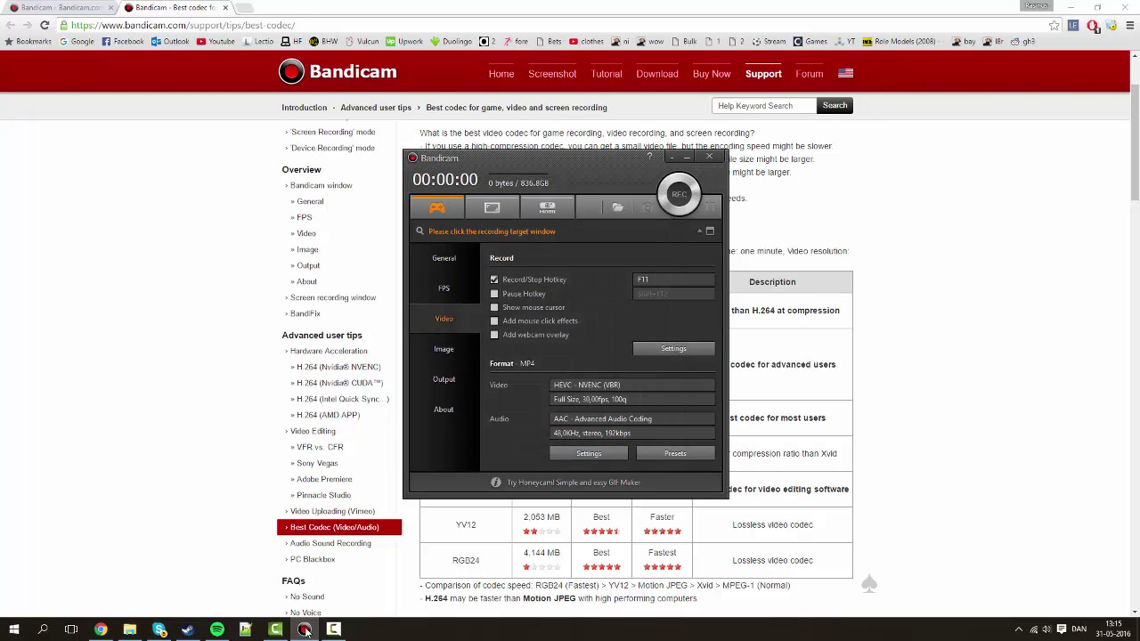